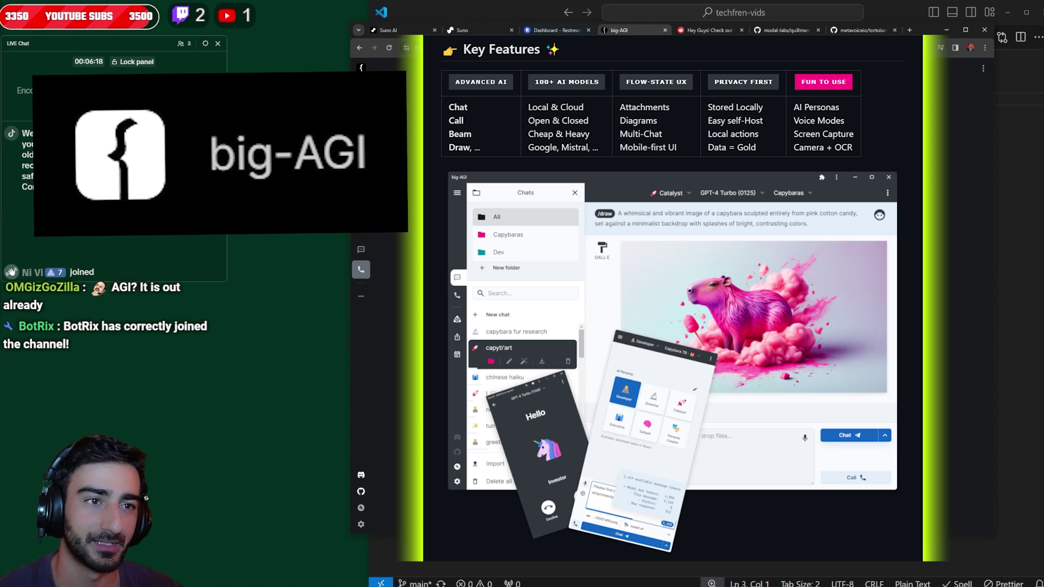
- From the big-AGI call page's model list, open the Configure AI Models window
left_click(768, 31)
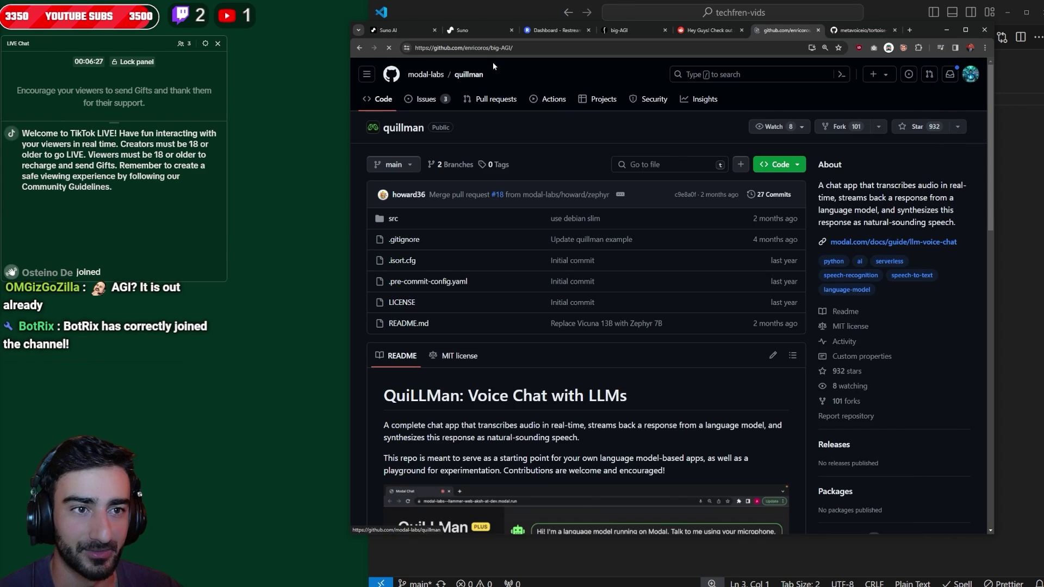
left_click(620, 30)
left_click(647, 54)
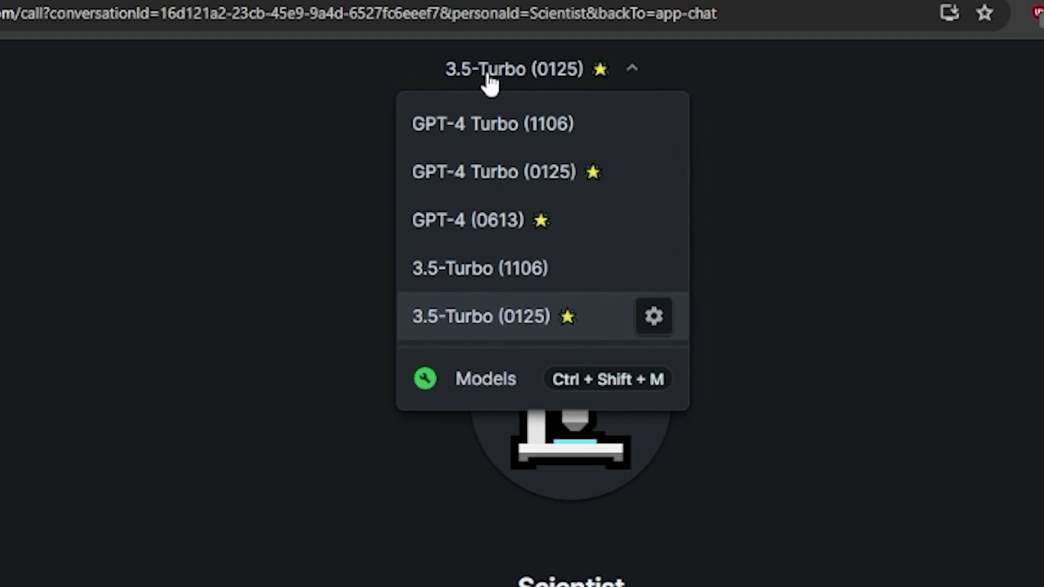
left_click(478, 399)
- Browse the configured services and addable providers, then accept the Scientist persona call
left_click(373, 86)
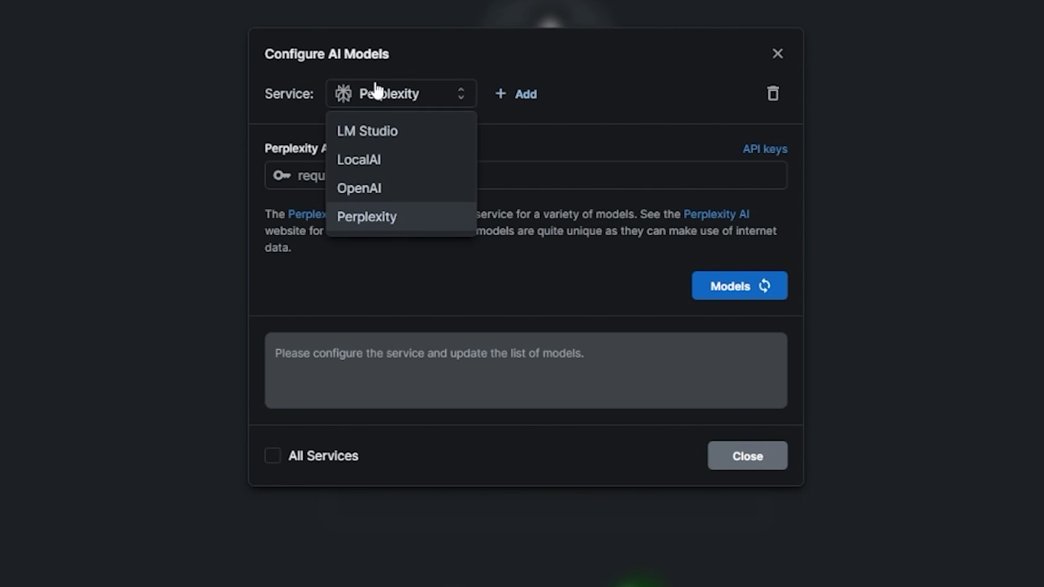
left_click(494, 93)
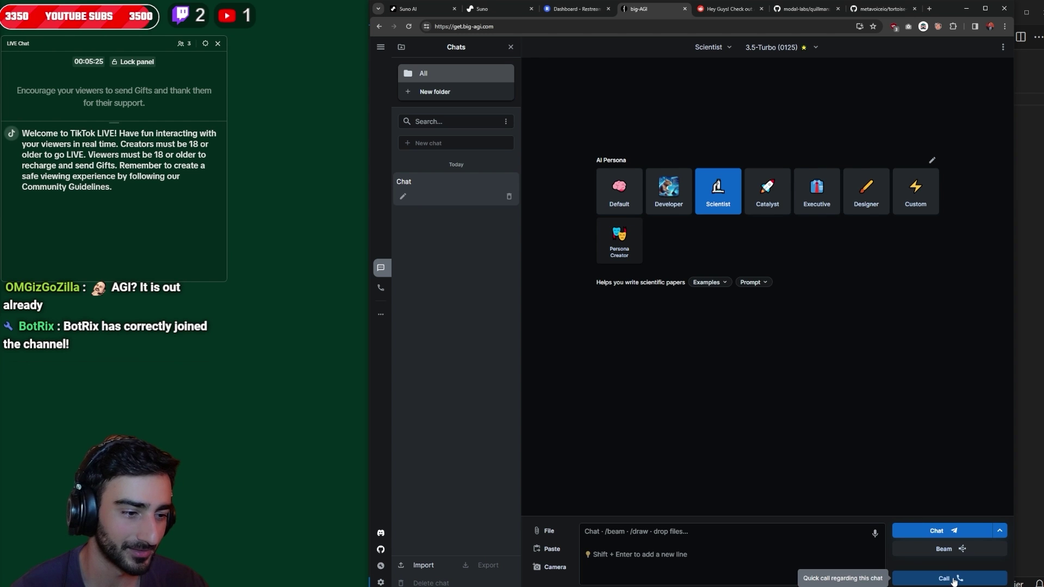
left_click(954, 579)
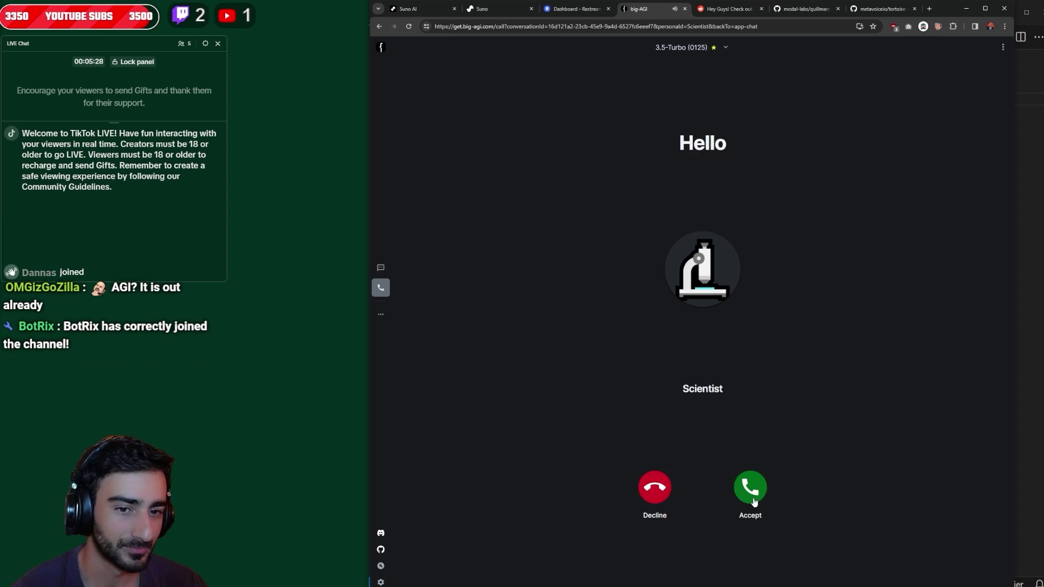
left_click(748, 496)
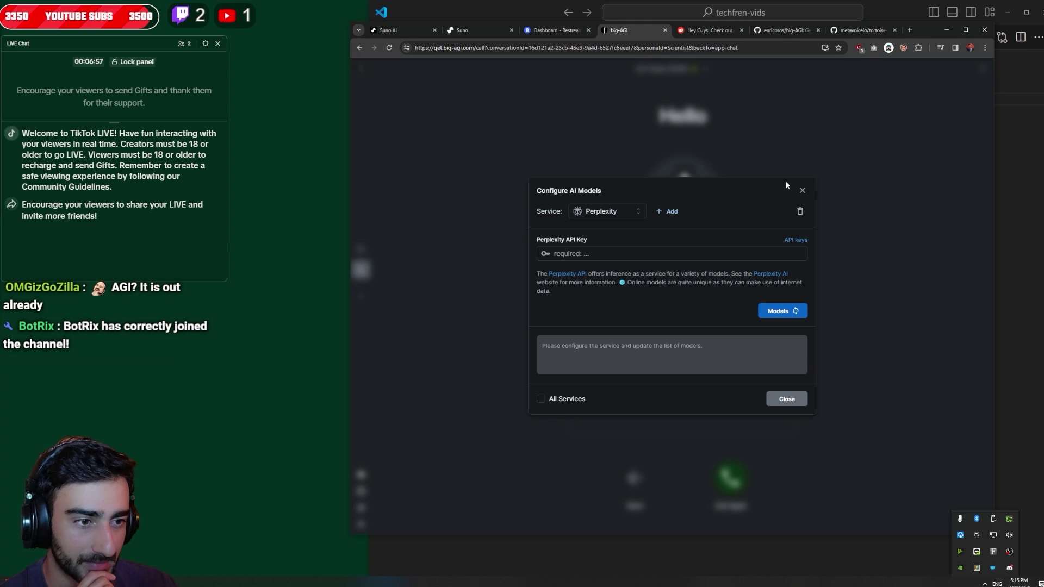
- Close the model configuration and open the Beam blog post, highlighting its title
left_click(791, 184)
left_click(789, 30)
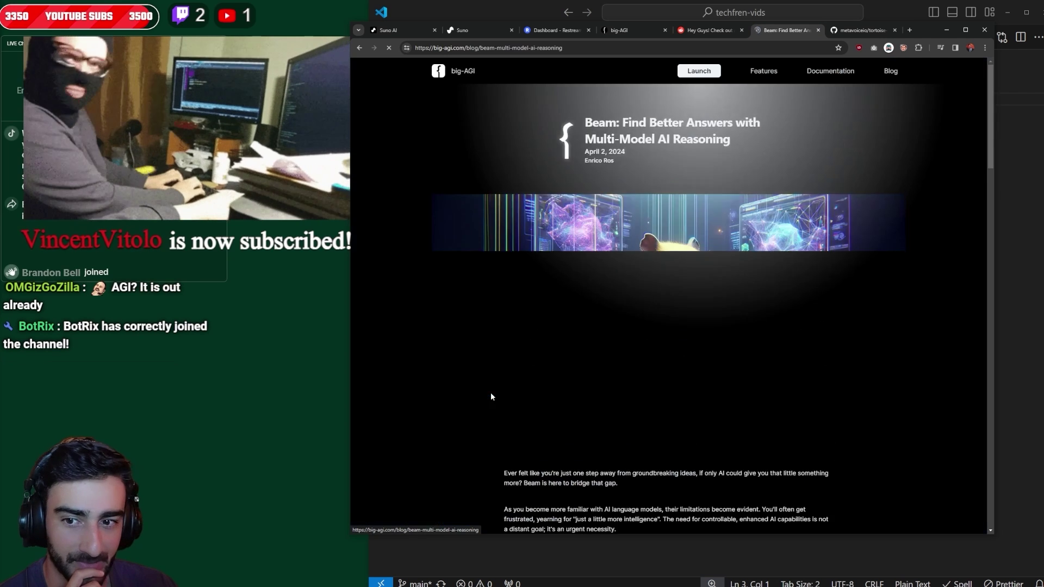
scroll(749, 243, "up", 2)
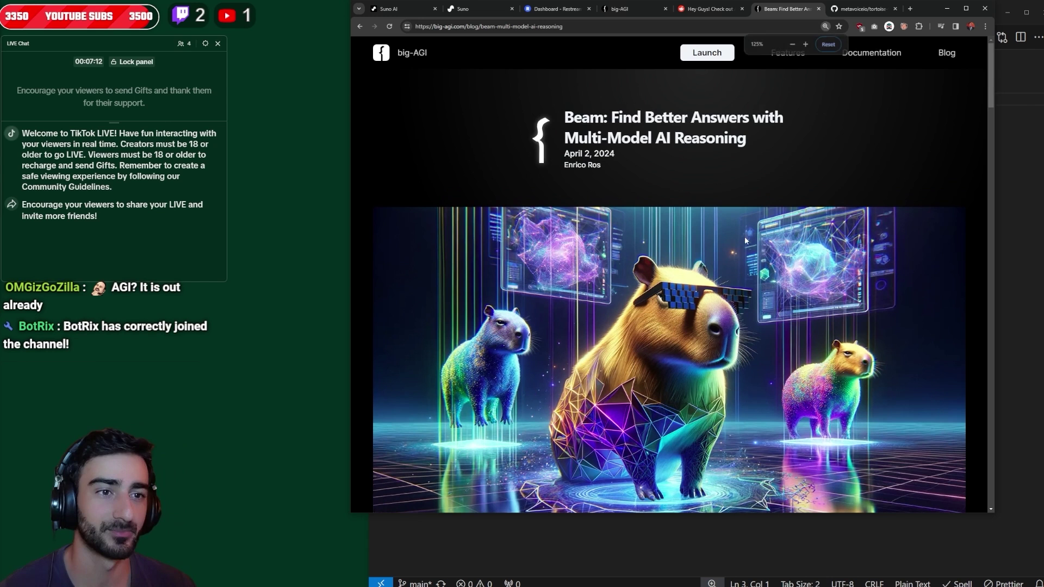
left_click_drag(654, 138, 563, 115)
left_click(692, 196)
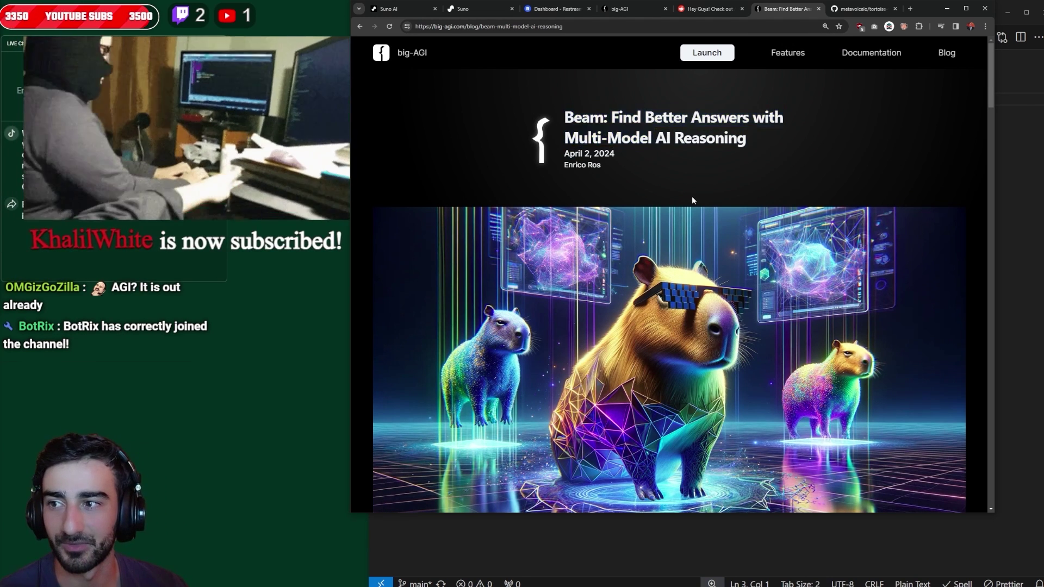
- Read down the Beam post toward 'The secret: Fusions', highlighting the new chat mode words
scroll(491, 259, "down", 6)
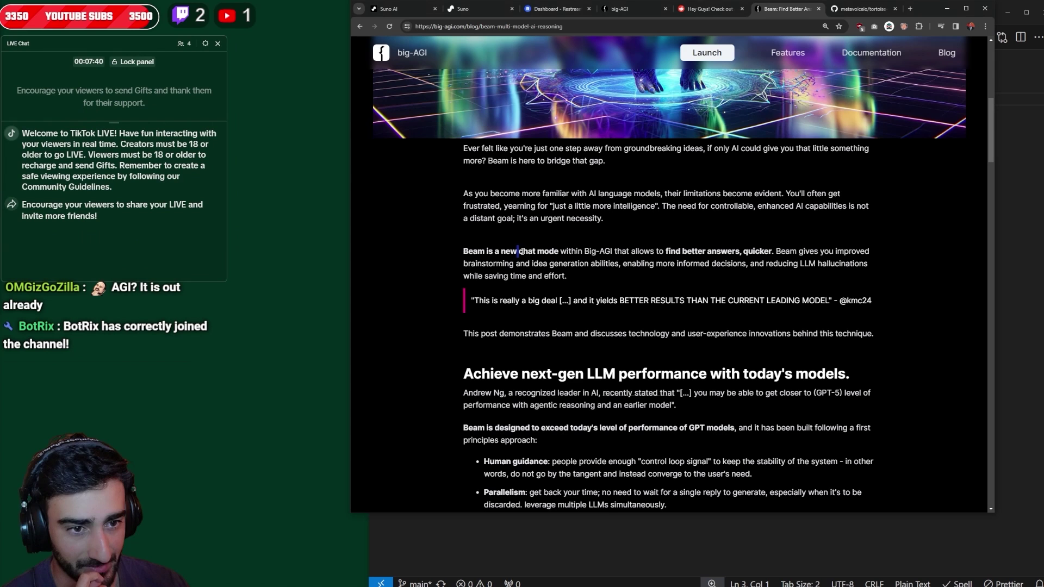
left_click_drag(516, 252, 544, 251)
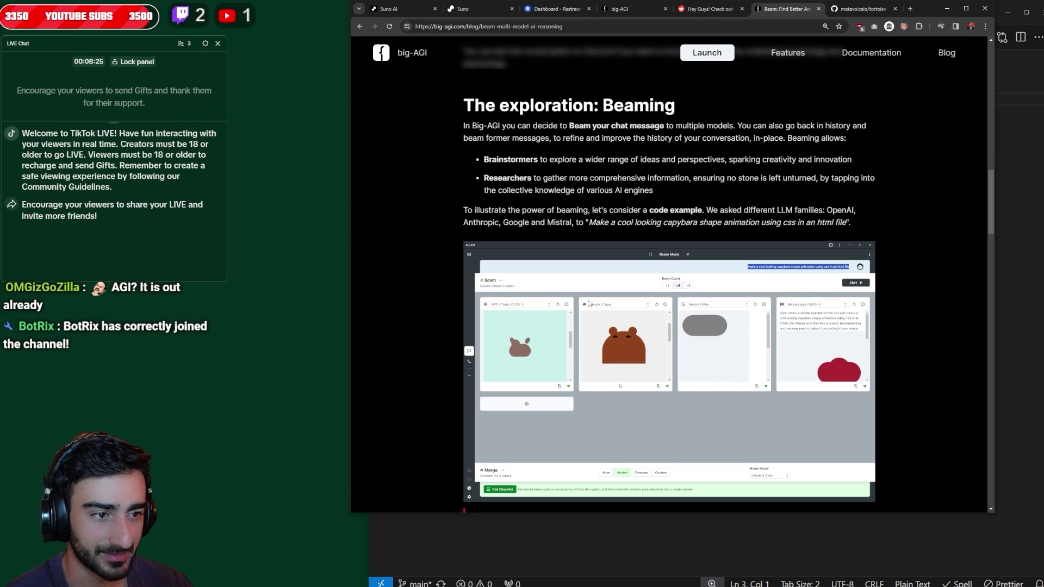
scroll(588, 302, "down", 2)
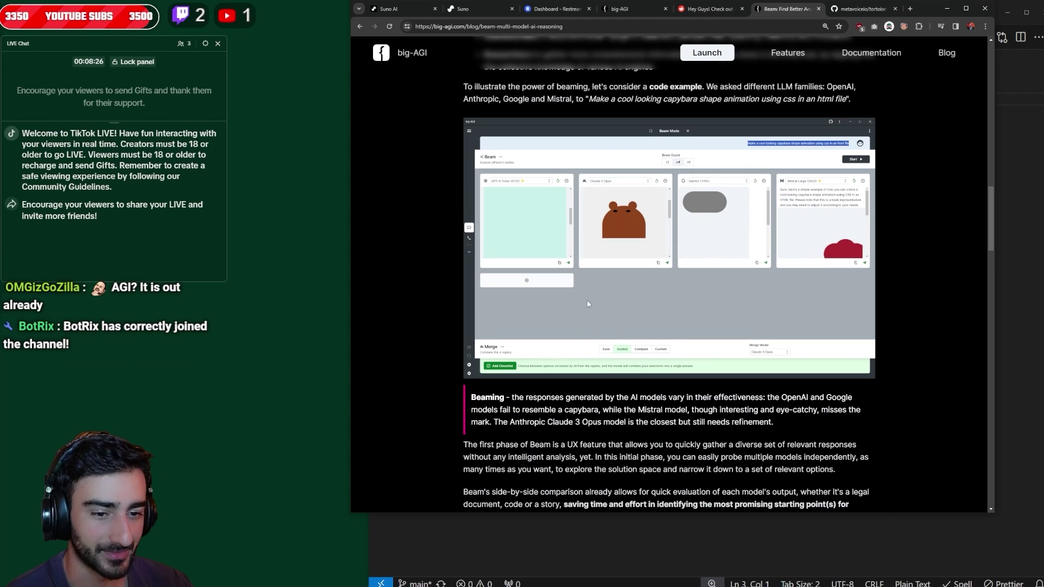
scroll(660, 312, "up", 2)
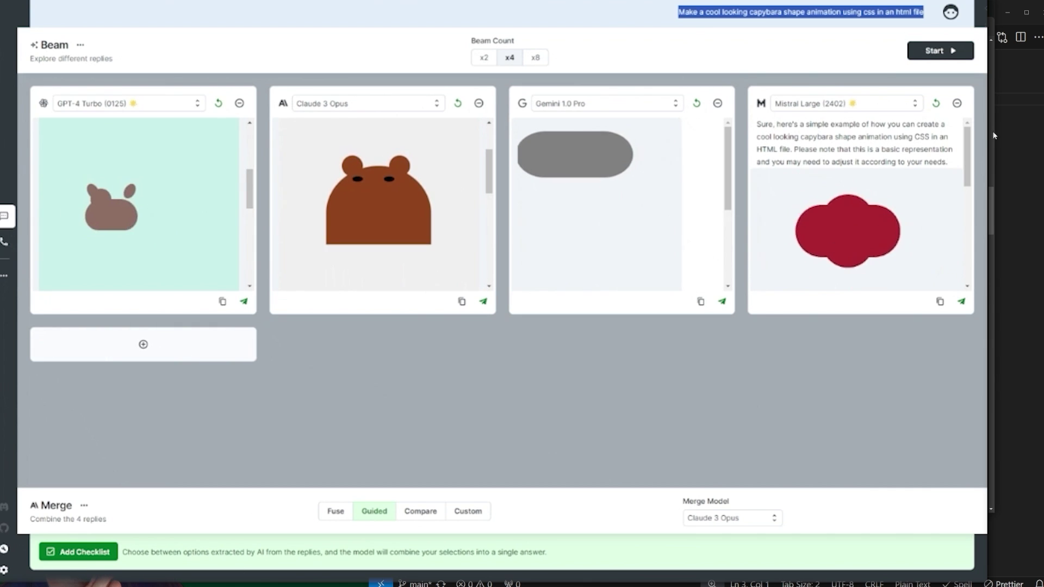
left_click_drag(990, 135, 979, 130)
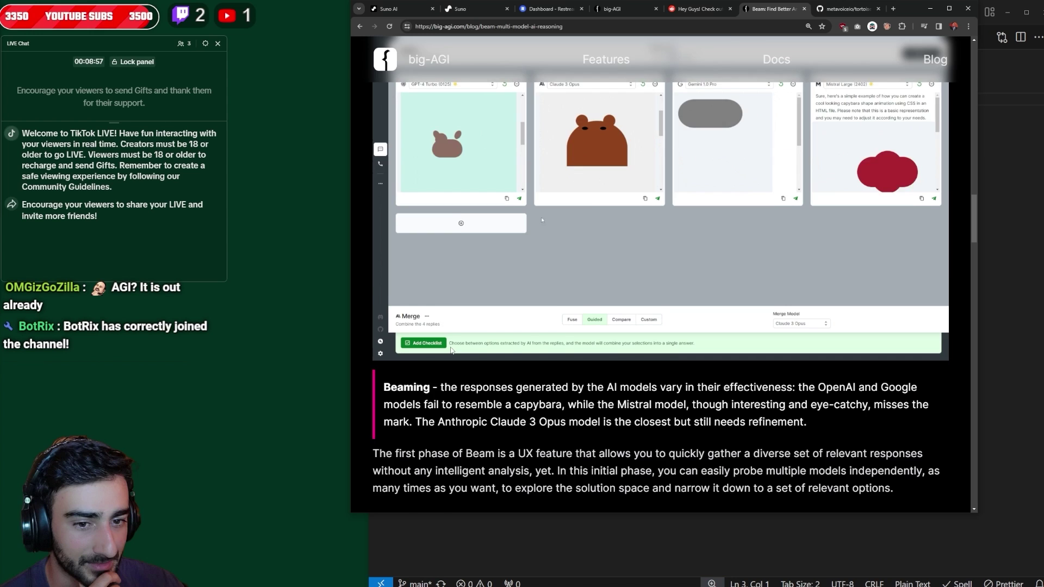
scroll(450, 348, "down", 3)
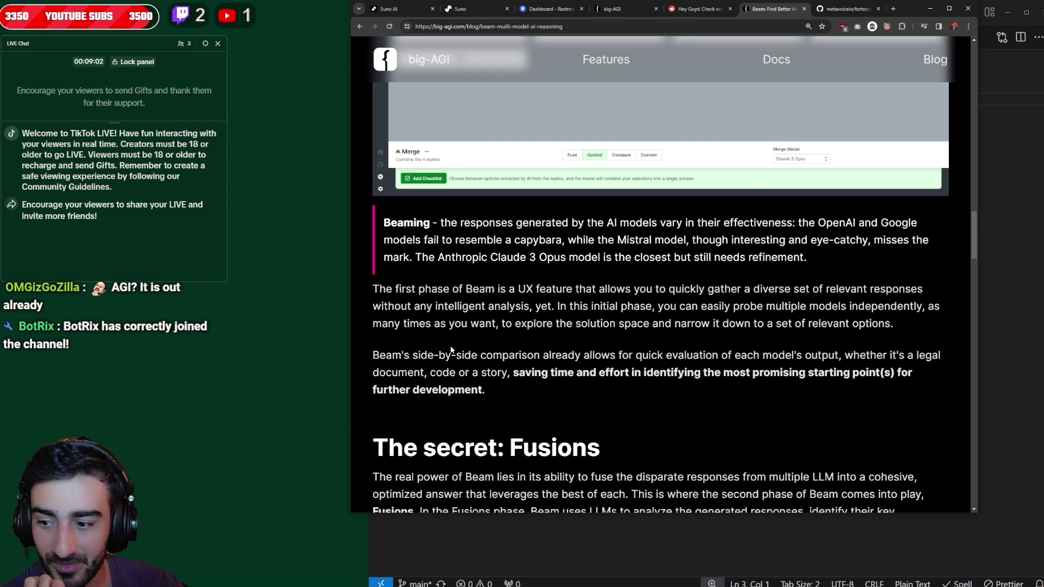
scroll(478, 333, "down", 4)
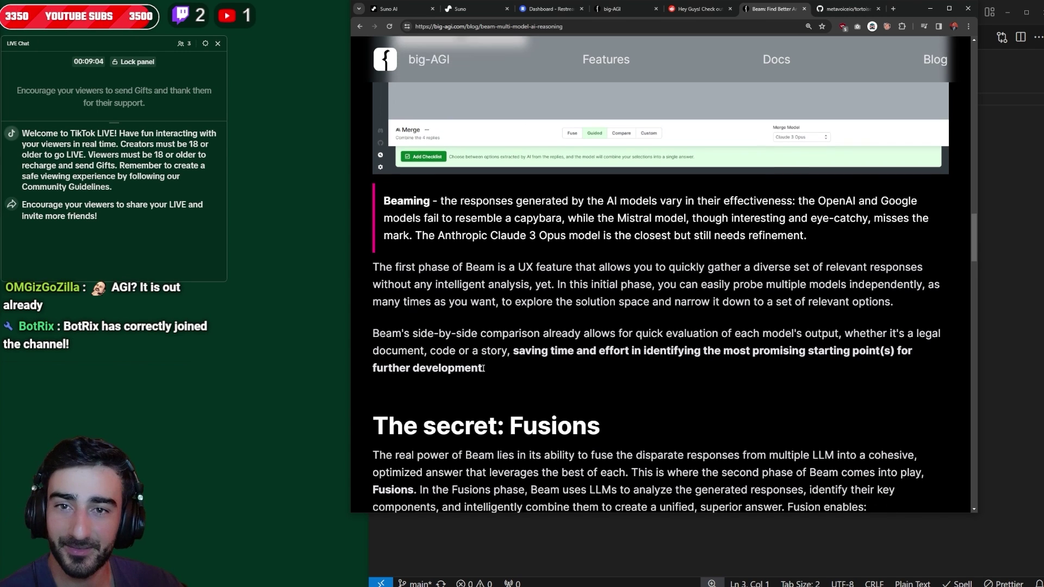
- Highlight the Fusions heading and its sentences on analyzing and combining responses
left_click_drag(435, 234, 598, 232)
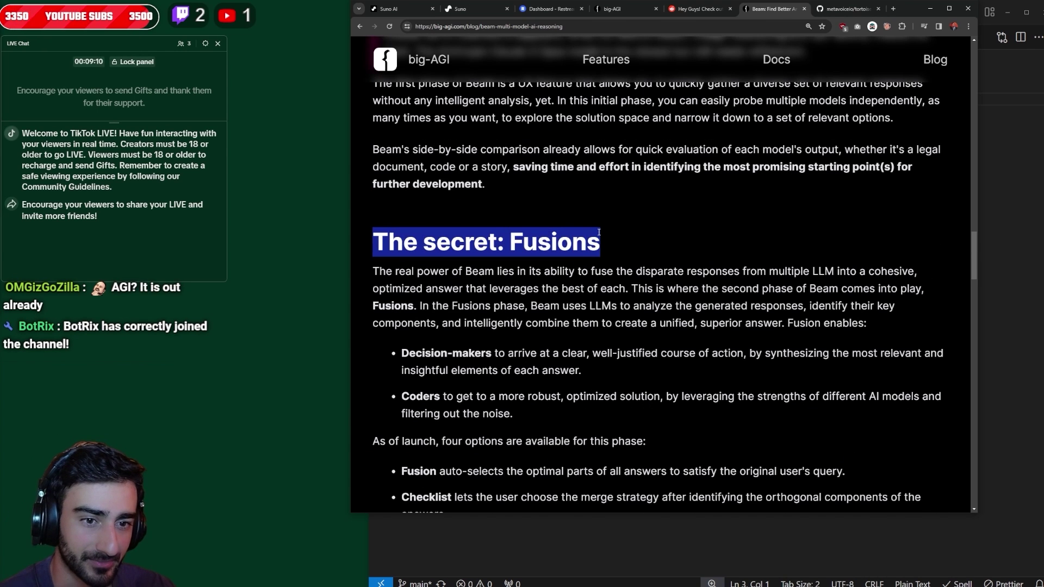
left_click_drag(560, 183, 575, 185)
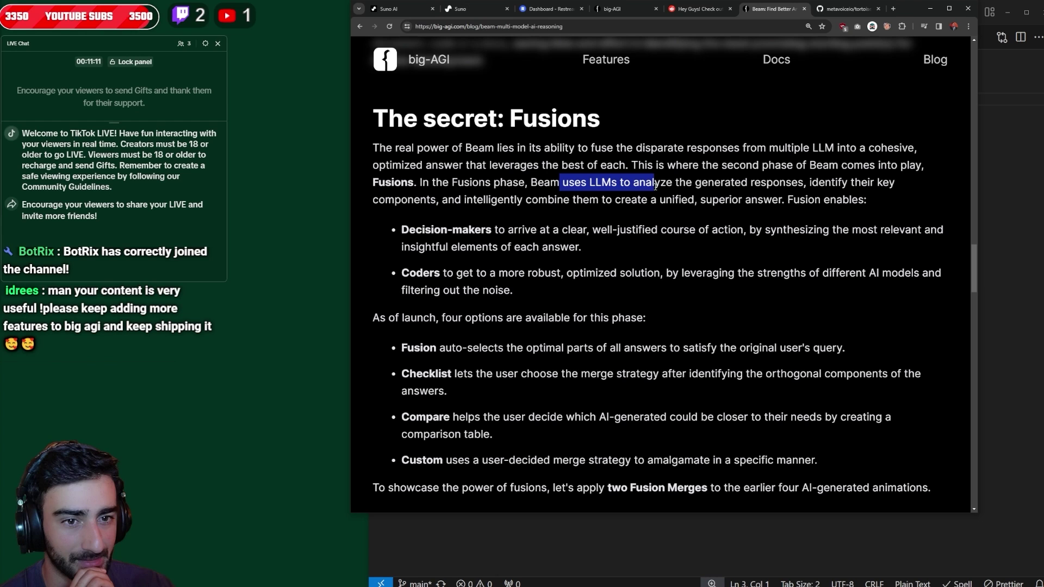
left_click_drag(775, 193, 589, 200)
left_click(503, 210)
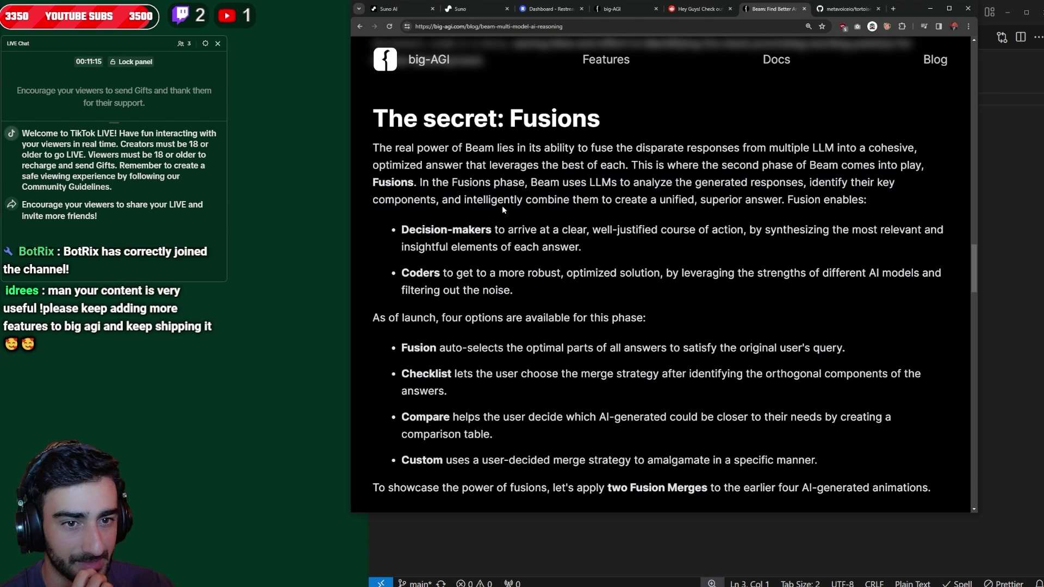
left_click_drag(472, 200, 682, 200)
left_click_drag(590, 182, 673, 199)
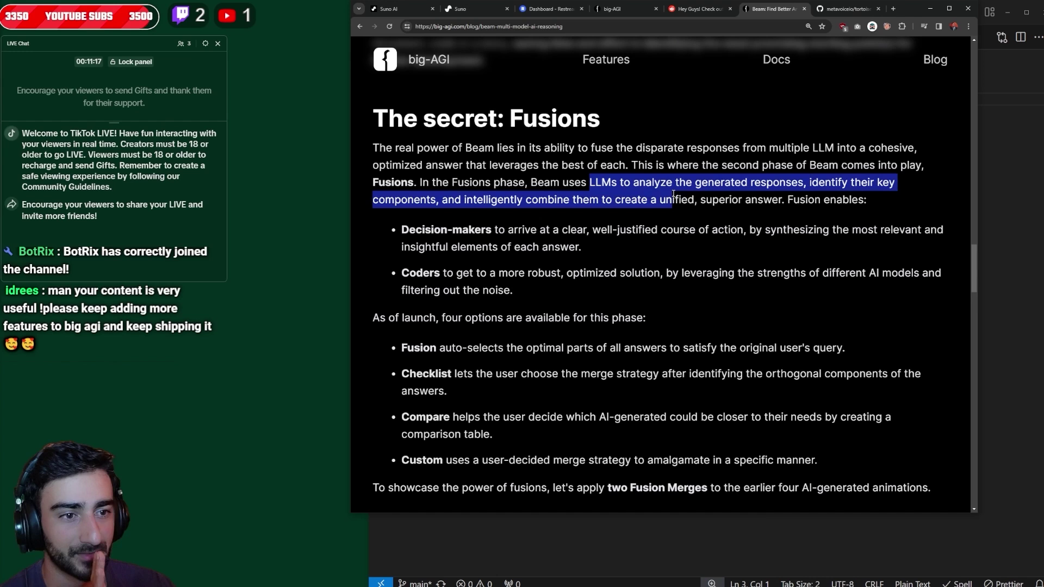
left_click(687, 200)
- Scroll to the Guided merge screenshot, then return to the big-AGI tab
scroll(677, 256, "down", 20)
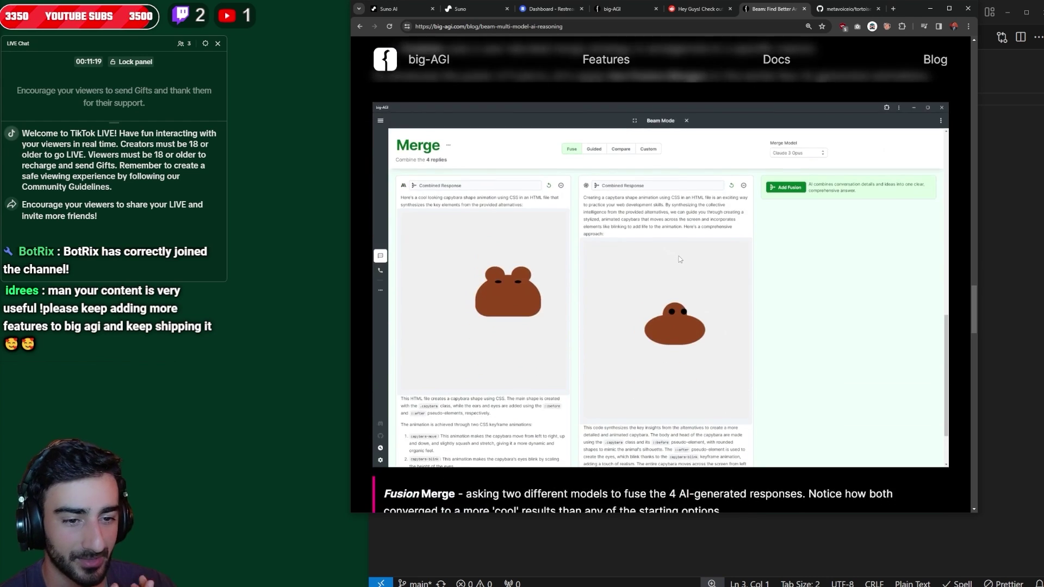
scroll(653, 285, "down", 4)
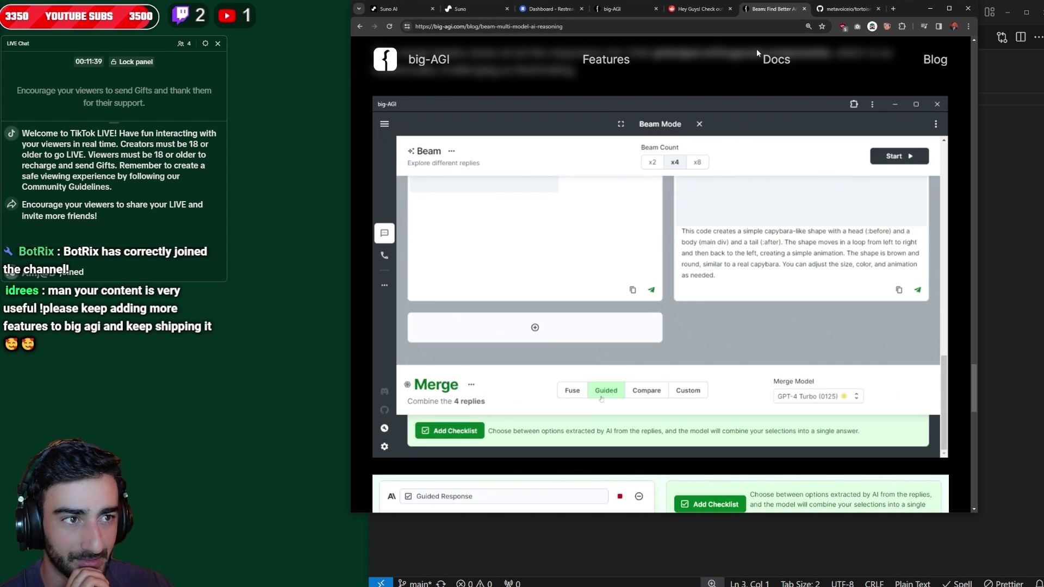
left_click(837, 8)
left_click(625, 9)
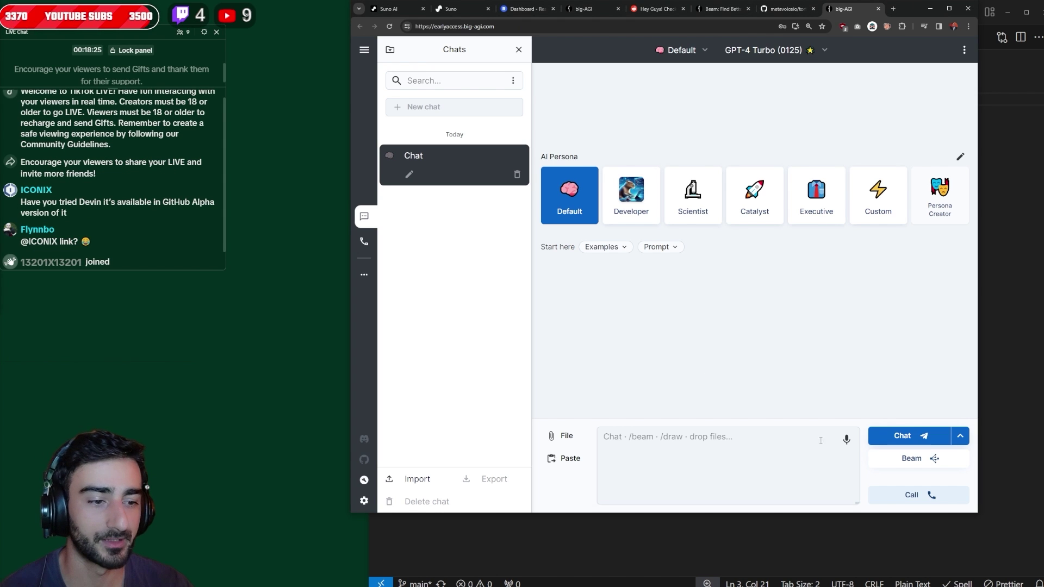
- Widen the browser window, glance back at the Beam post, and return to big-AGI chat
left_click_drag(976, 379, 1029, 379)
left_click(757, 8)
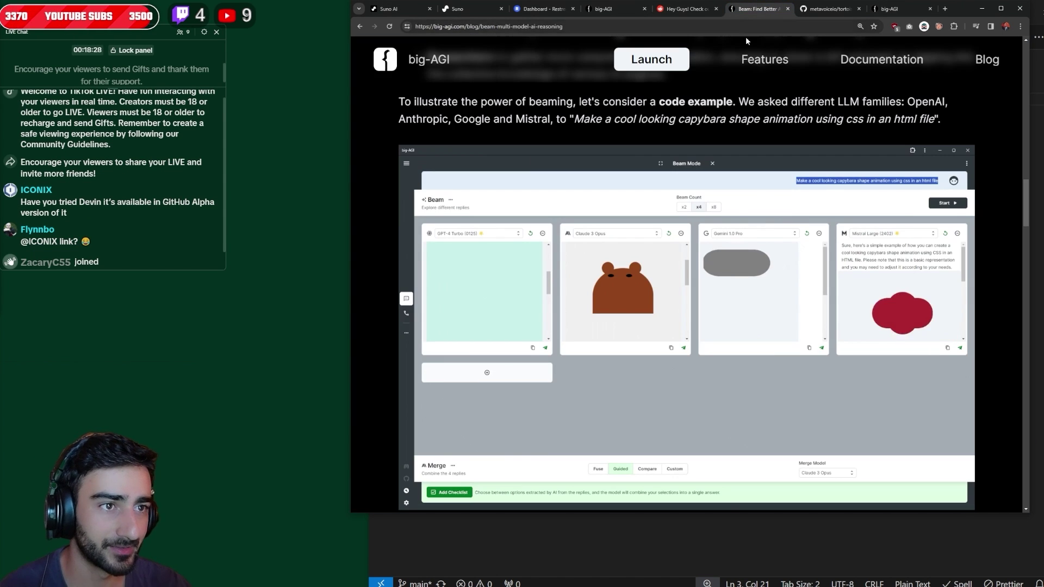
scroll(649, 326, "up", 5)
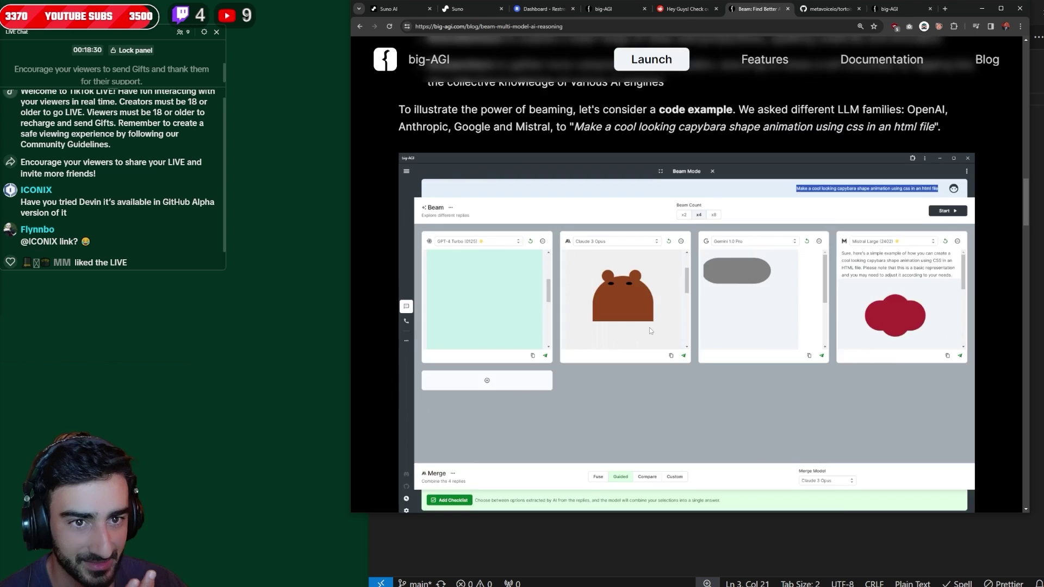
scroll(558, 315, "up", 1)
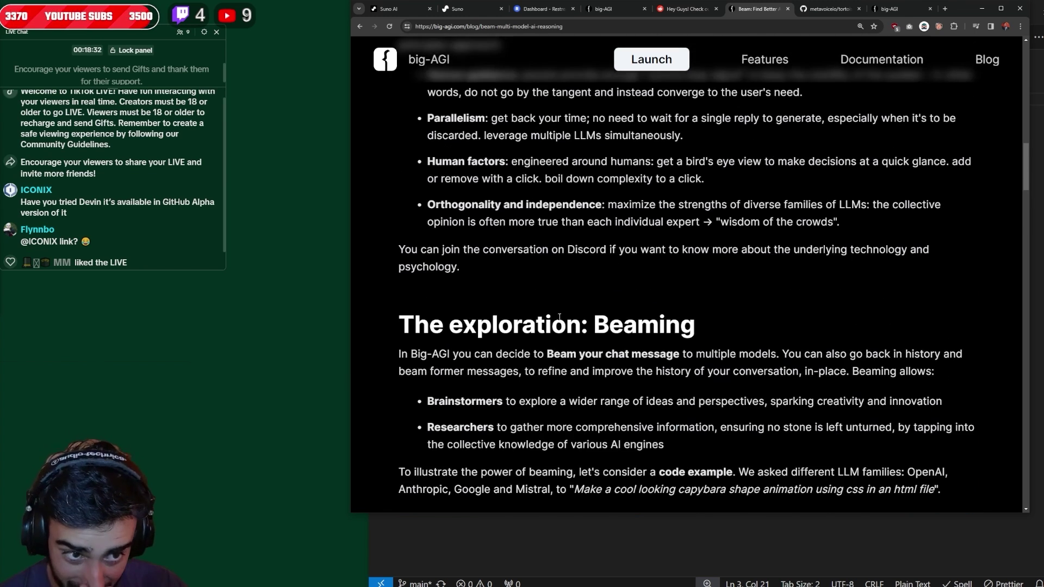
left_click(882, 9)
- Start typing the prompt 'make a starry night type image using' in the chat input
left_click(664, 454)
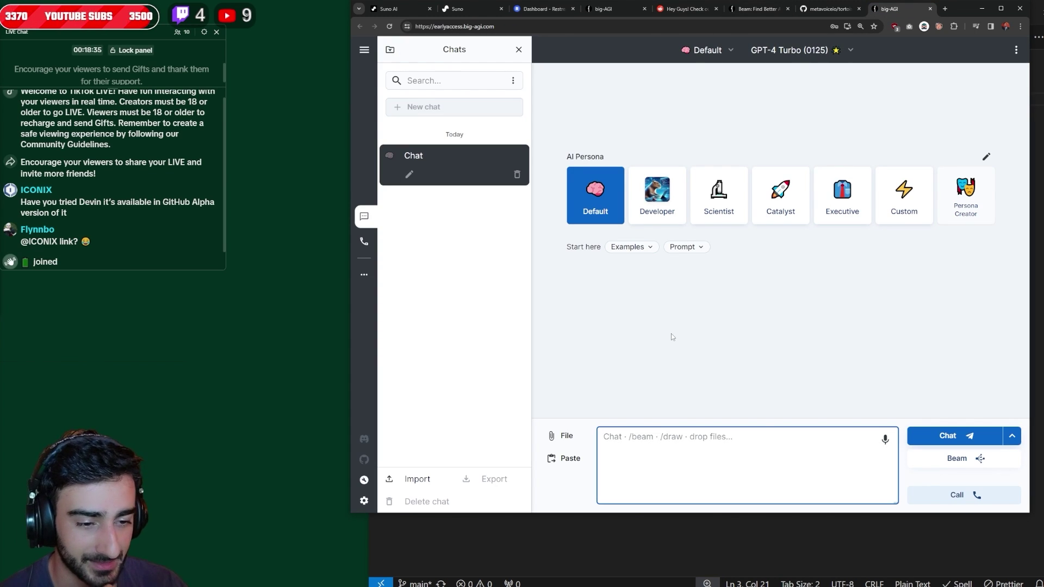
type("make a s")
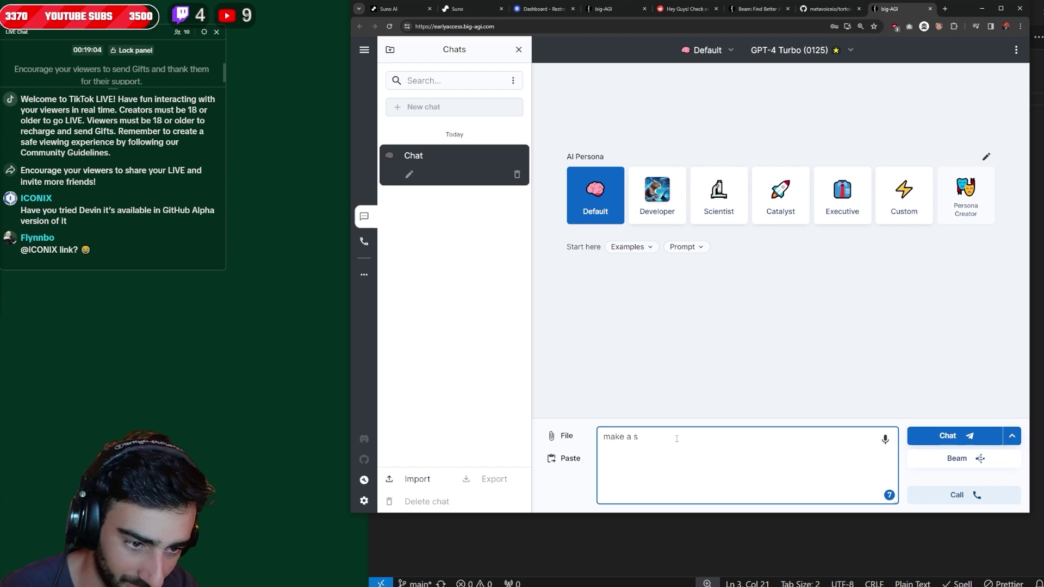
type("tarry night")
type("type image using css in a html file")
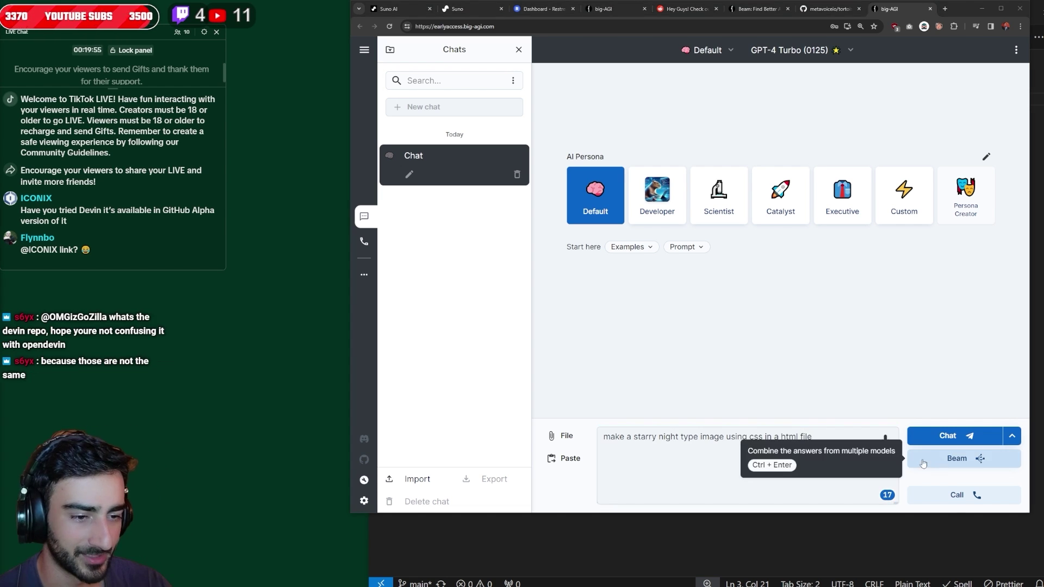
- Set the second beam to Claude 3 Haiku and the third to Open Mistral (7B)
left_click(956, 458)
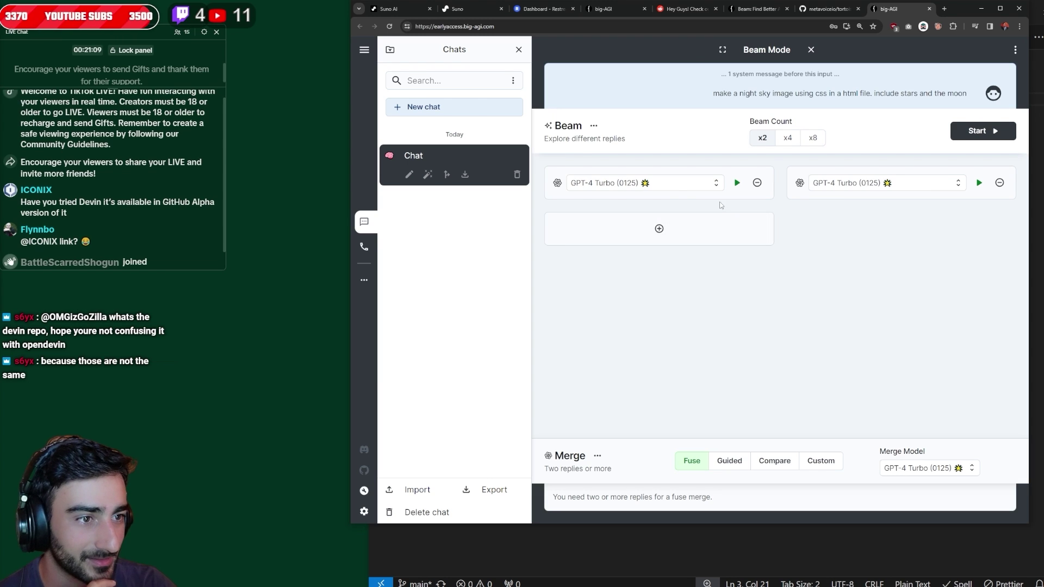
left_click(839, 184)
scroll(891, 254, "up", 3)
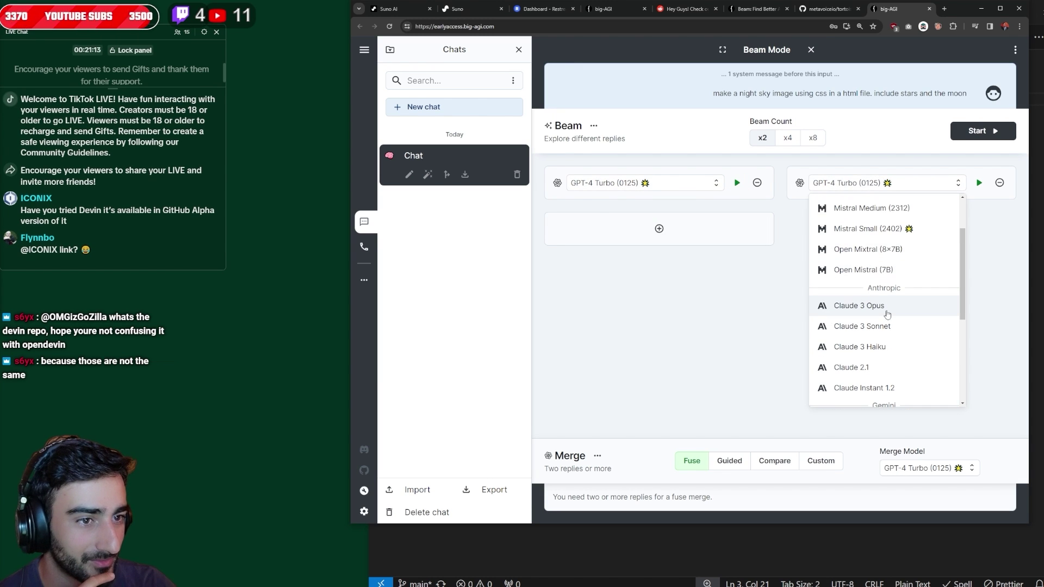
left_click(888, 346)
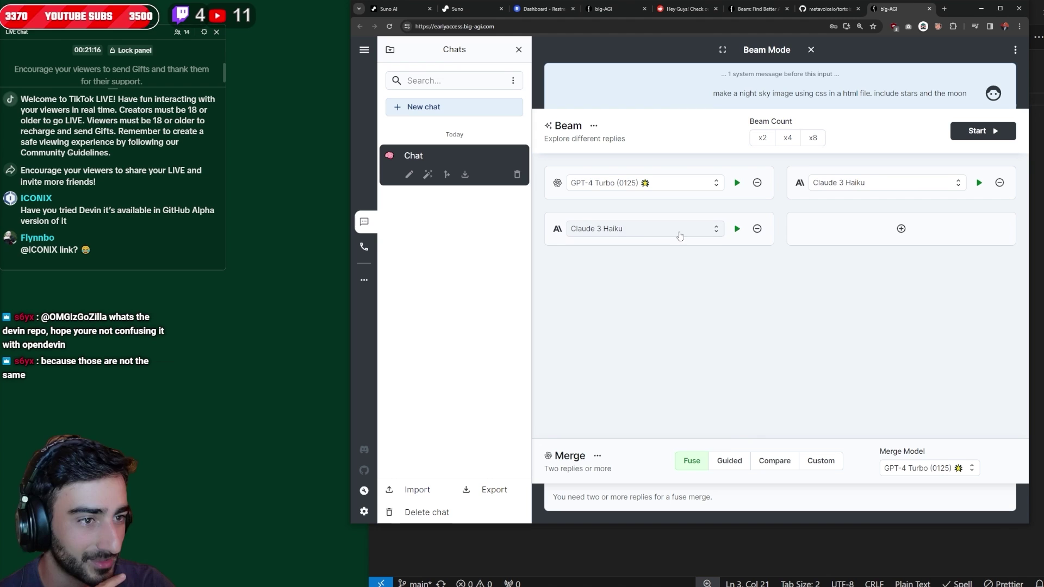
left_click(679, 235)
scroll(676, 402, "down", 5)
scroll(670, 403, "up", 5)
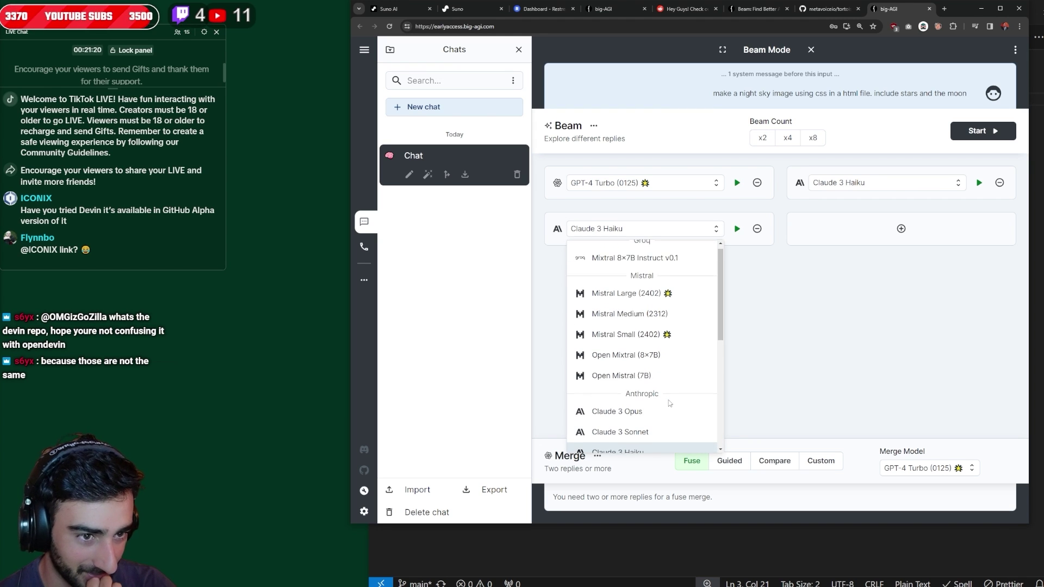
scroll(670, 399, "down", 2)
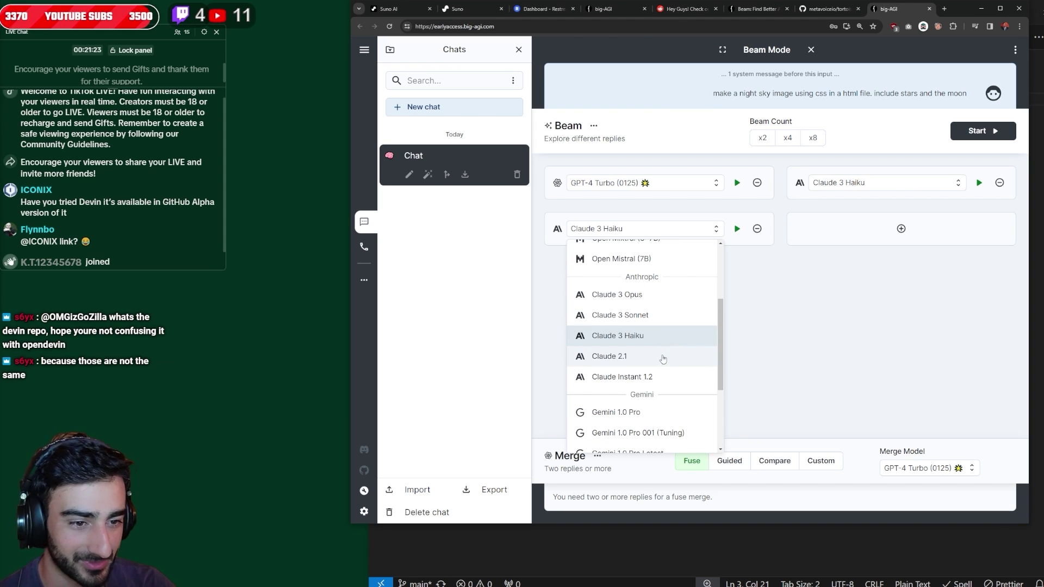
left_click(662, 259)
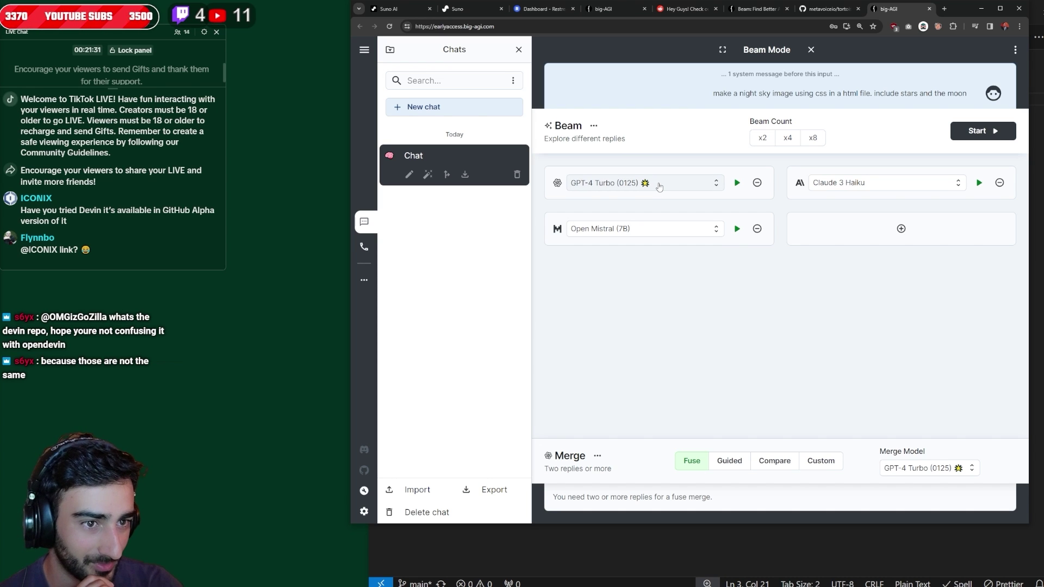
- Raise the beam count to four and set the fourth beam to Claude 3 Opus
left_click(897, 229)
left_click(856, 234)
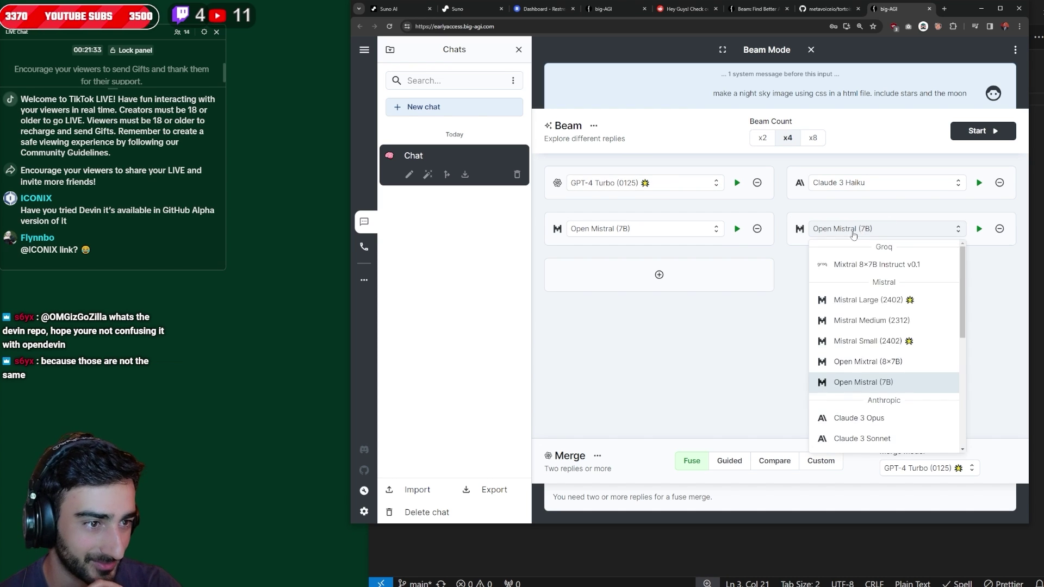
scroll(855, 354, "down", 3)
left_click(877, 306)
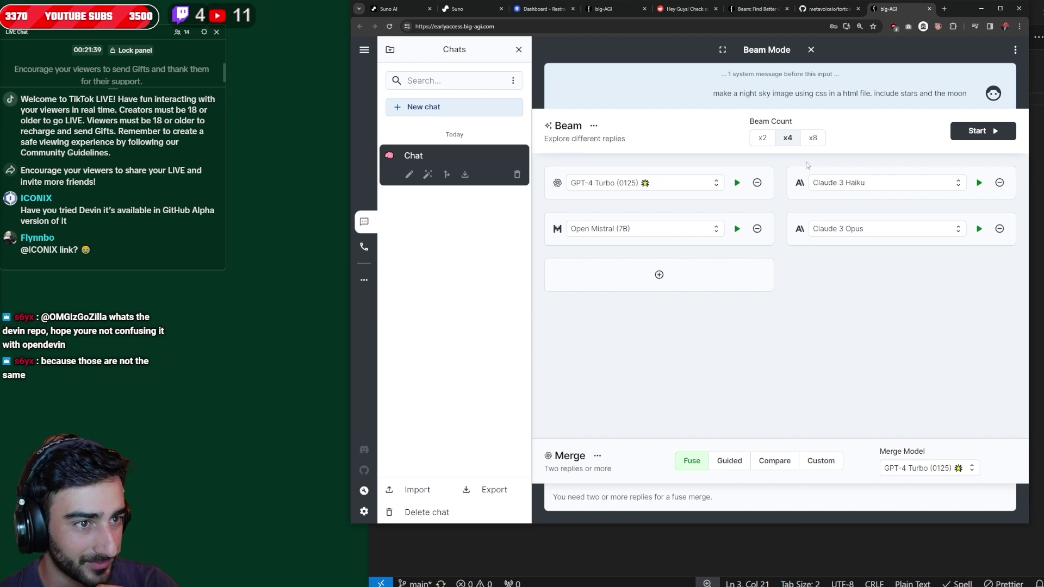
- Start all four beams and scroll through their night-sky HTML/CSS code as it streams
left_click(984, 138)
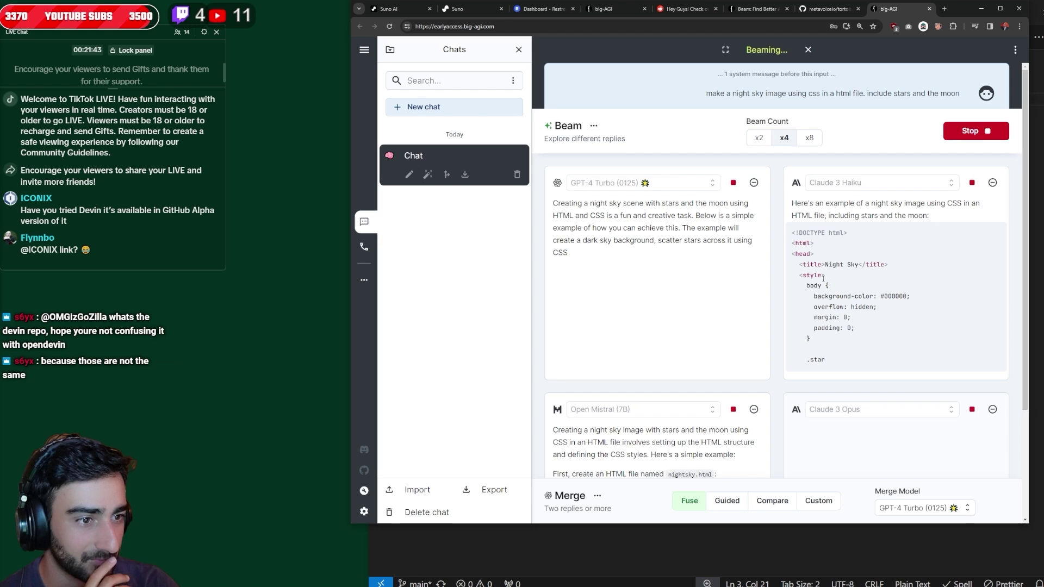
scroll(826, 282, "down", 1)
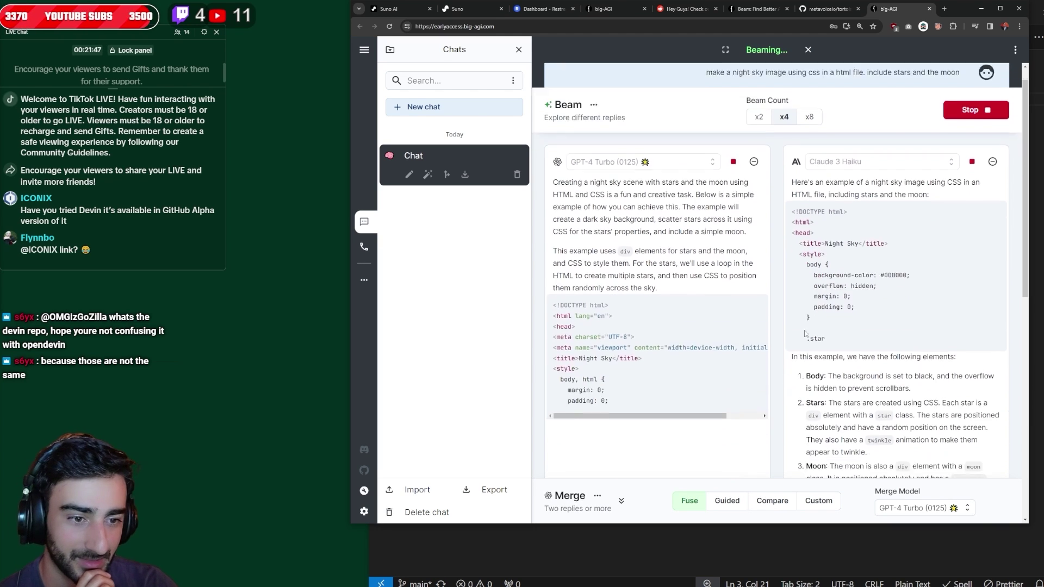
scroll(799, 330, "down", 2)
scroll(804, 333, "down", 1)
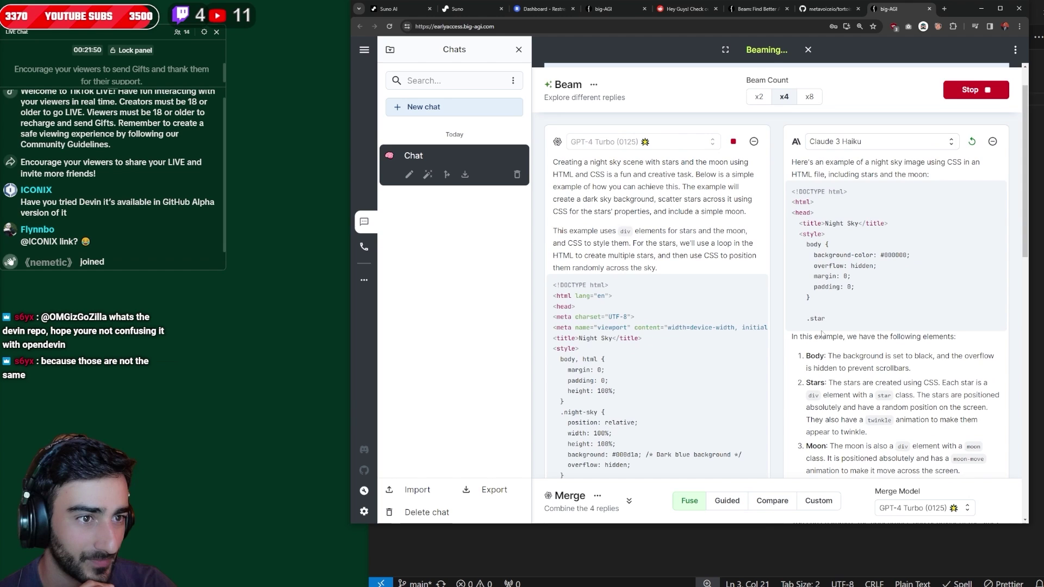
scroll(818, 335, "down", 10)
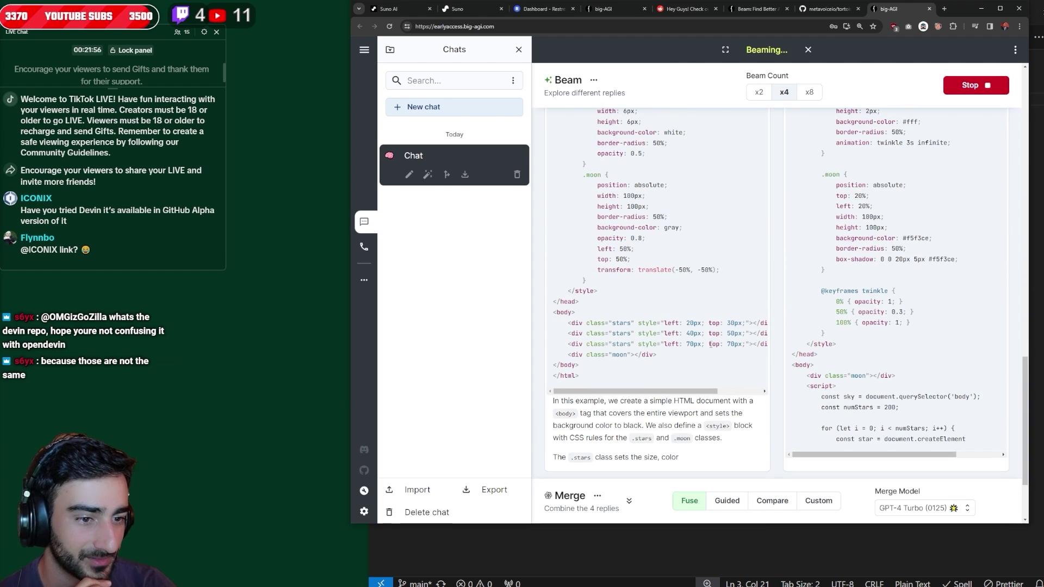
scroll(665, 344, "up", 6)
scroll(665, 343, "up", 1)
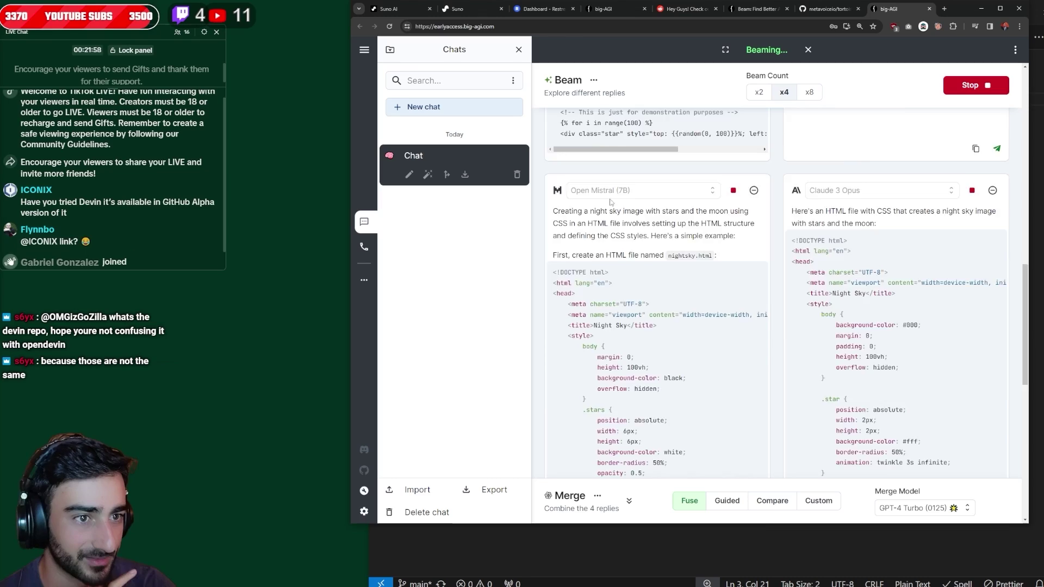
scroll(751, 421, "down", 7)
scroll(751, 421, "down", 4)
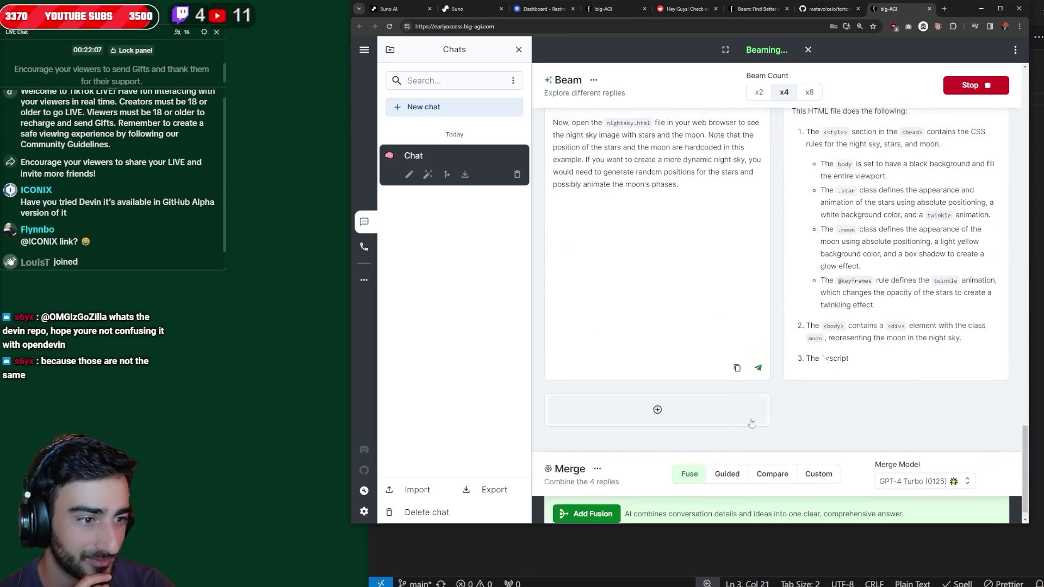
scroll(763, 442, "up", 3)
scroll(763, 442, "up", 8)
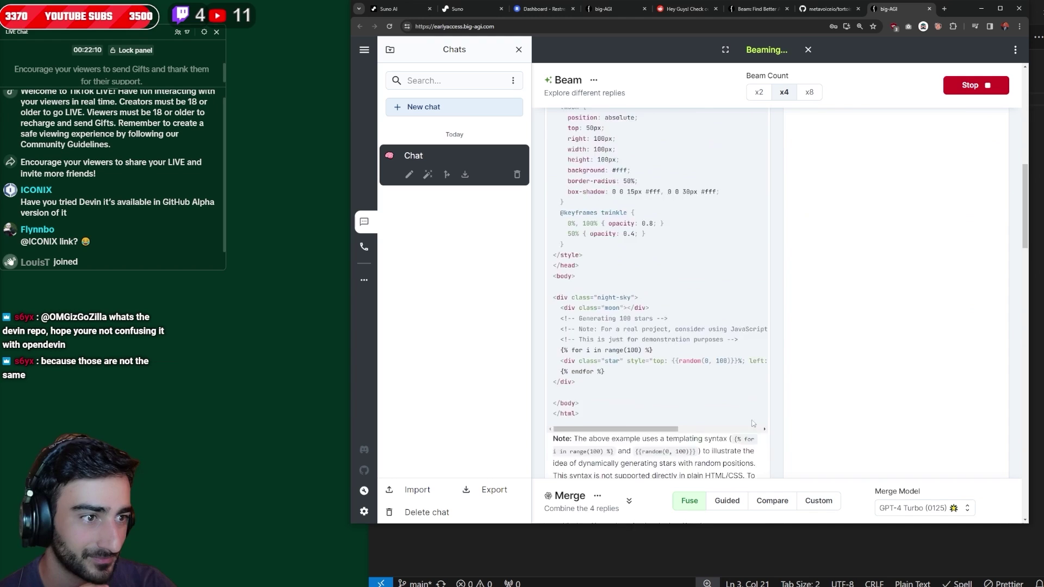
scroll(660, 328, "up", 5)
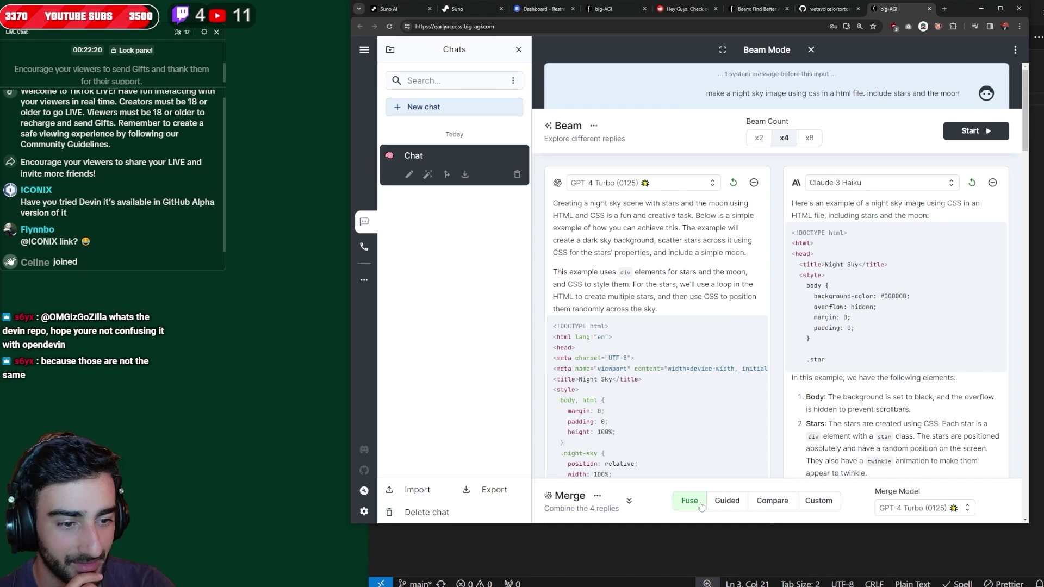
- Enlarge the window, keep GPT-4 Turbo (0125) as merge model, and choose the Guided method
left_click_drag(705, 526, 742, 551)
left_click(908, 535)
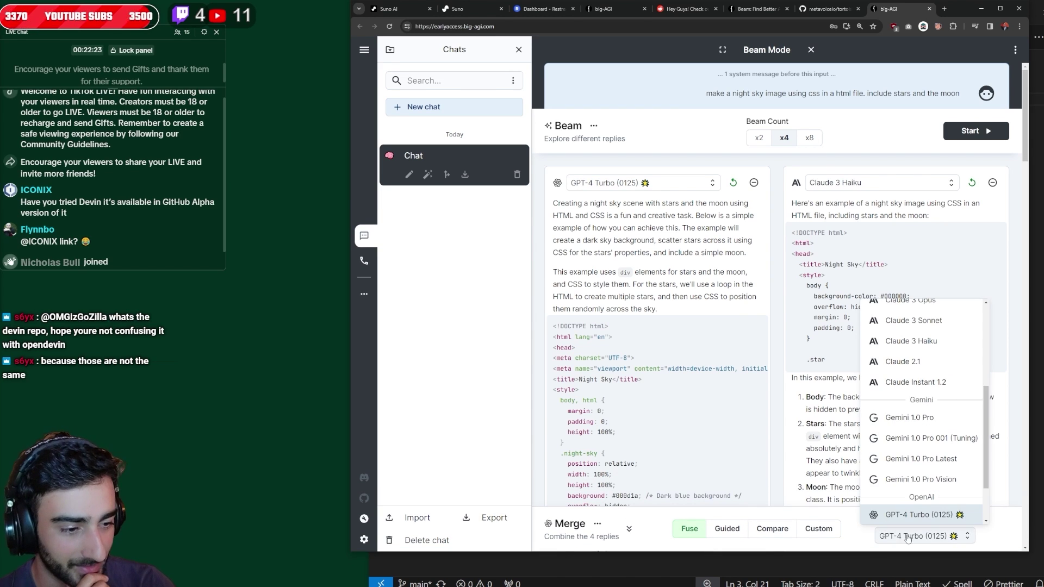
left_click(993, 525)
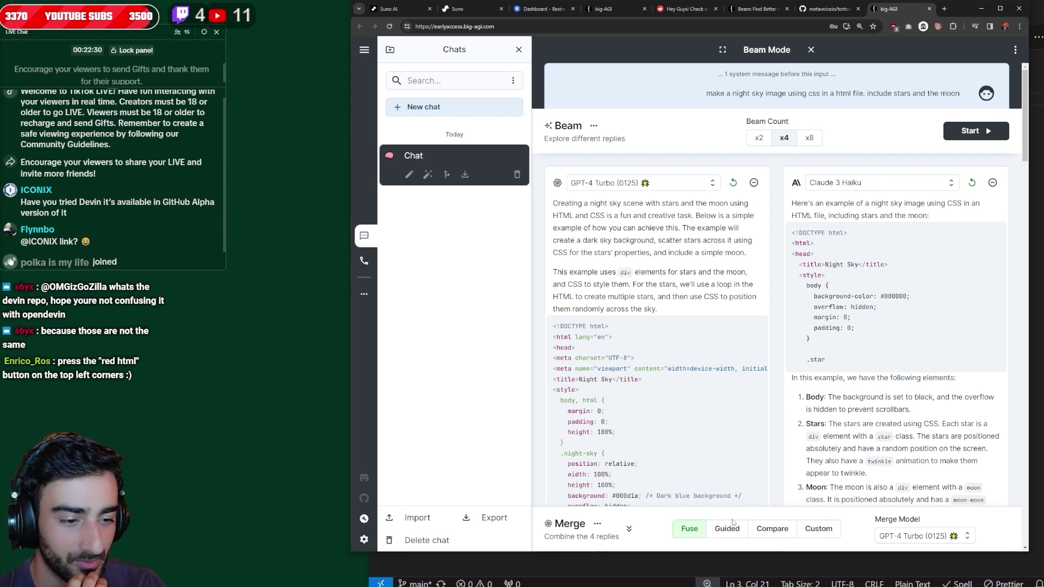
left_click(629, 528)
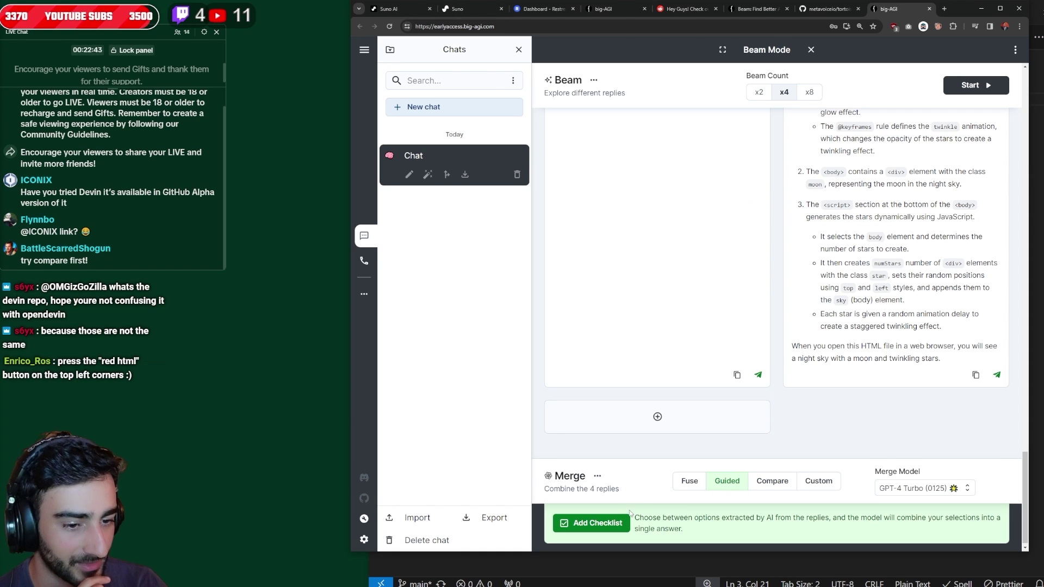
- Add a checklist and review its nine extracted options, from twinkling-star animation to background styling
left_click(605, 523)
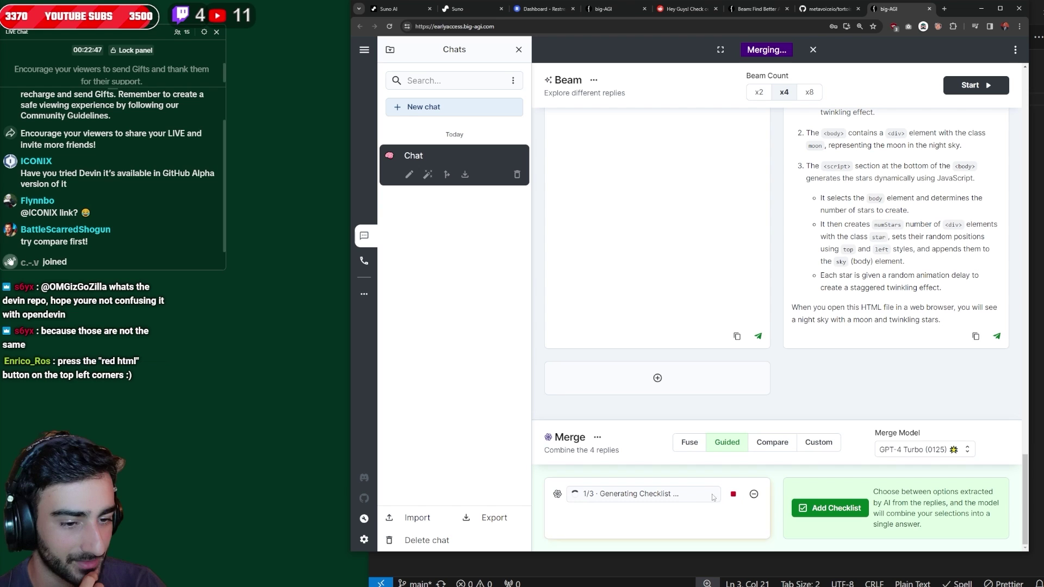
scroll(804, 451, "down", 2)
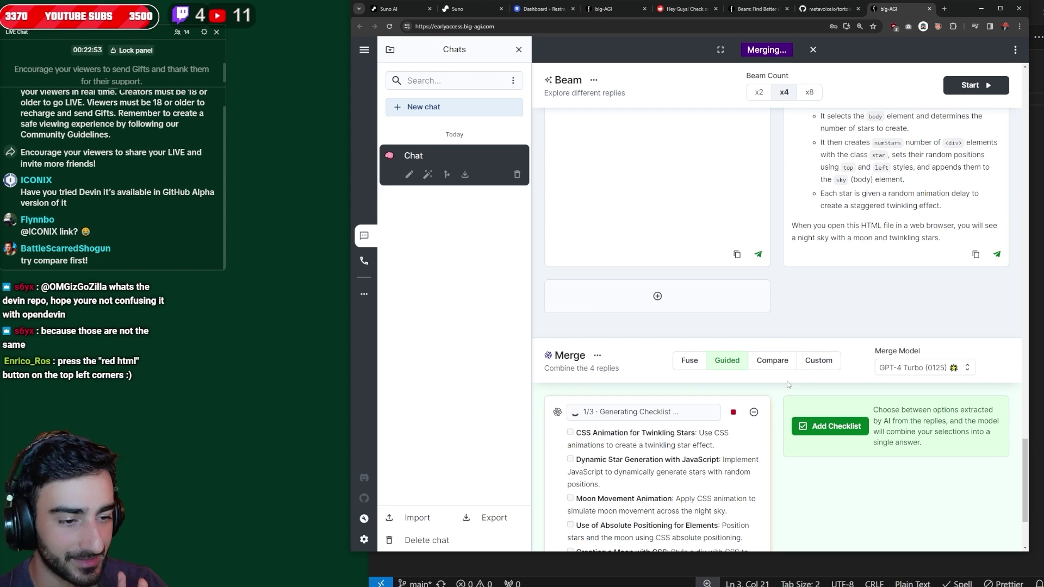
scroll(735, 380, "down", 3)
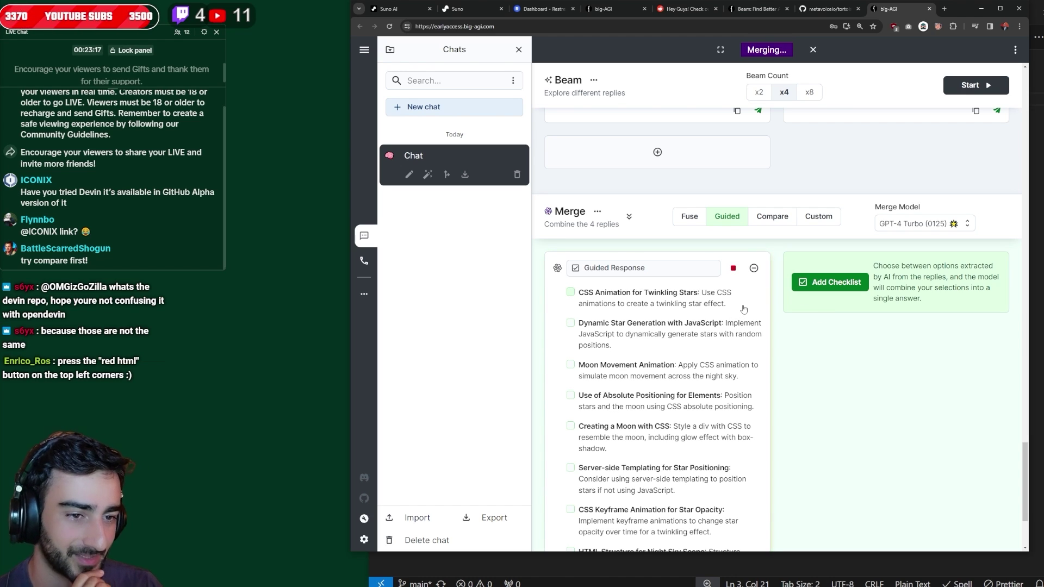
scroll(761, 301, "up", 10)
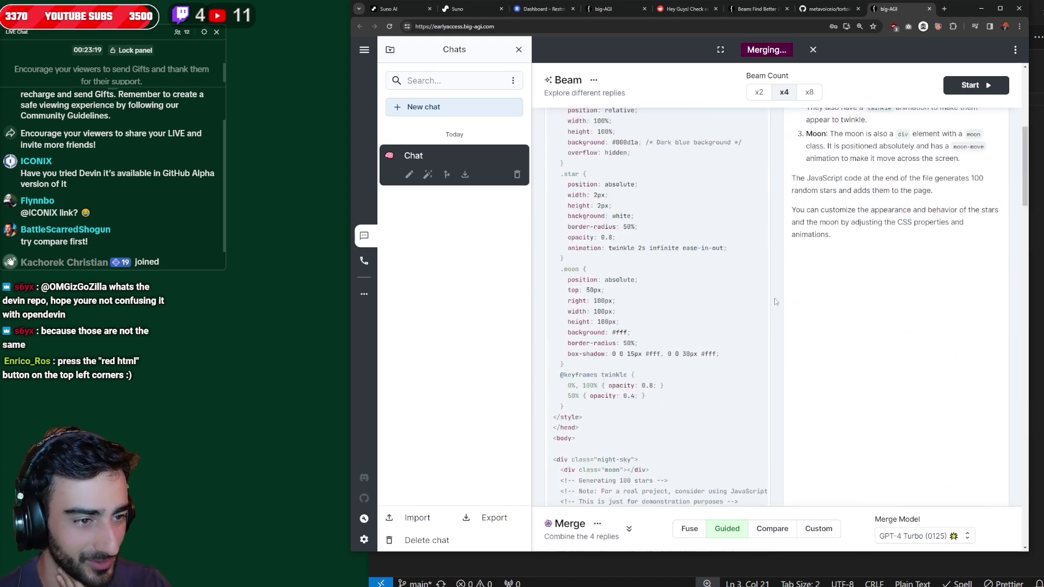
scroll(774, 298, "down", 10)
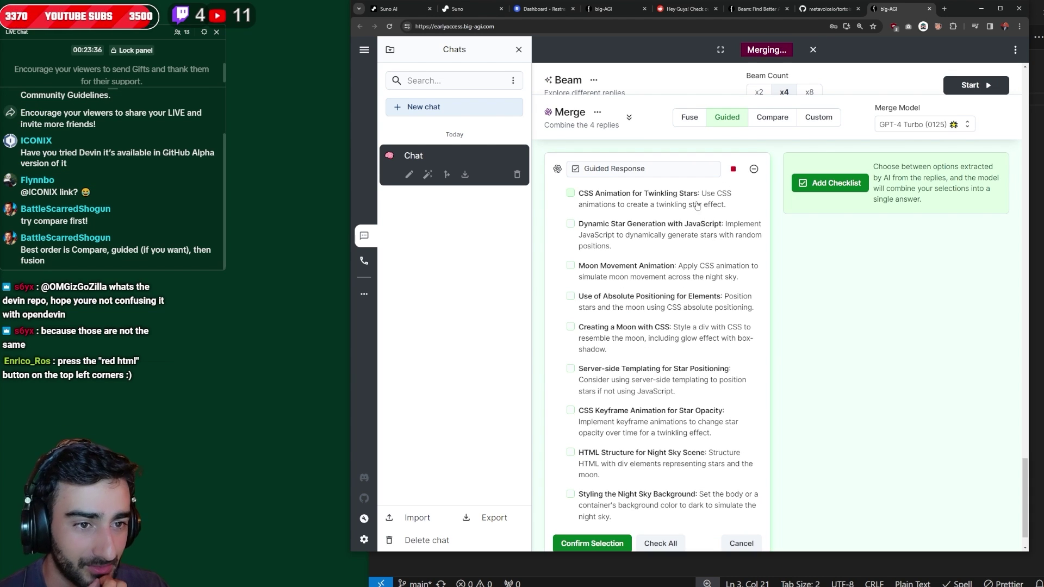
- Tick twinkling stars, absolute positioning, HTML structure, background and star-opacity keyframe items, then confirm the selection
left_click(654, 204)
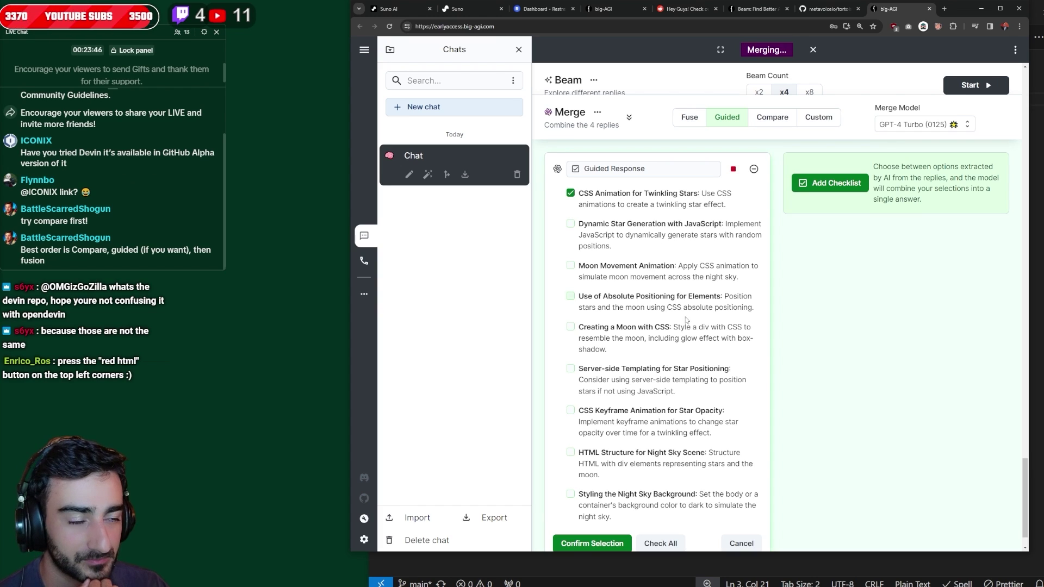
scroll(748, 343, "up", 15)
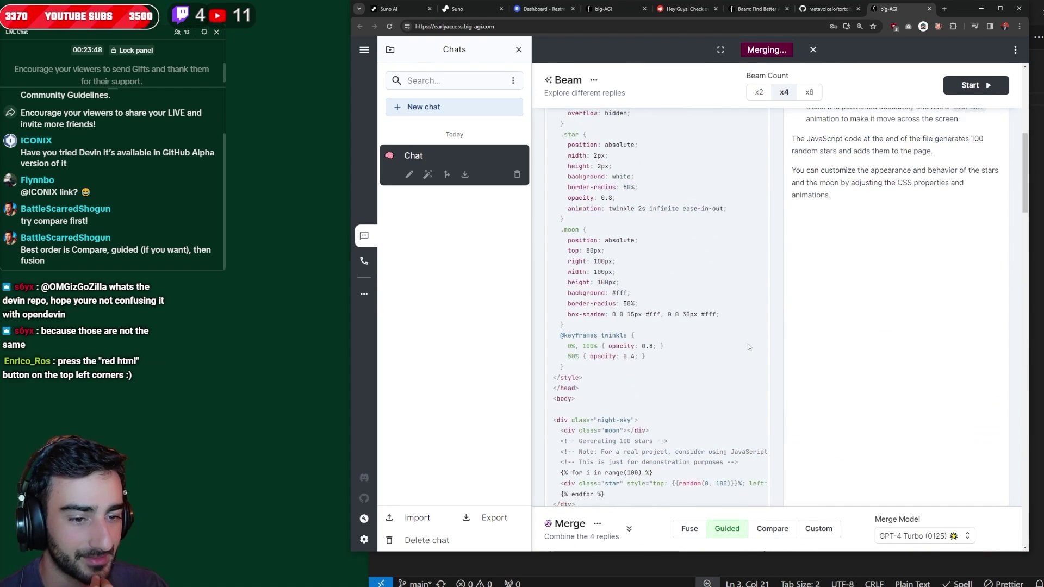
scroll(748, 346, "down", 15)
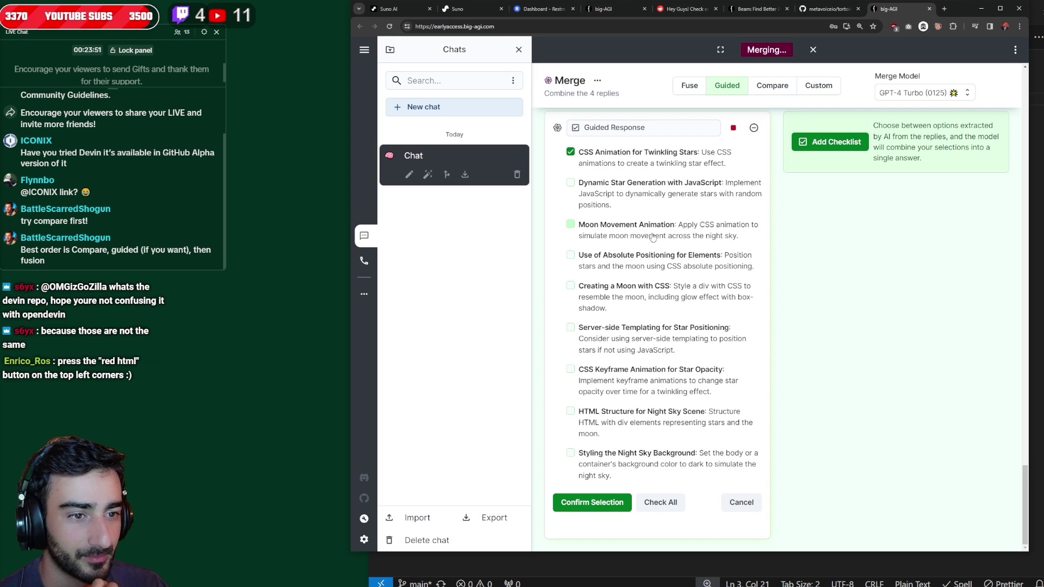
left_click(726, 271)
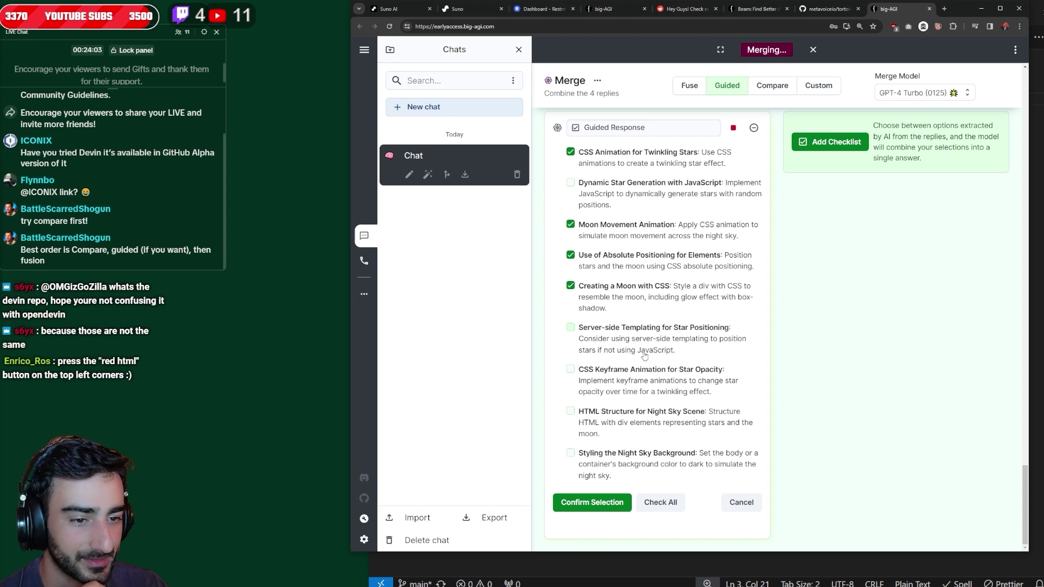
left_click(679, 422)
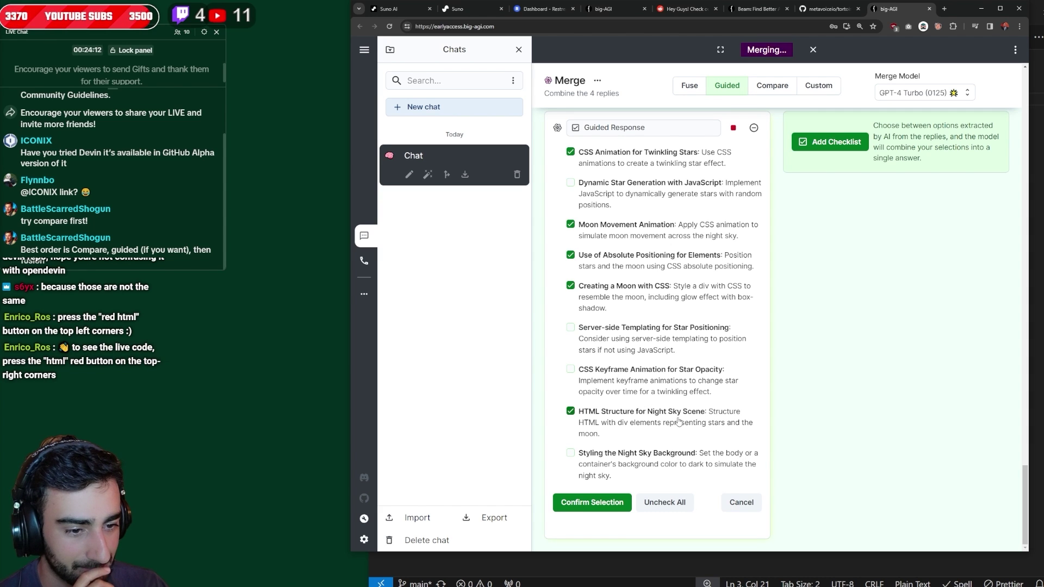
left_click(676, 458)
left_click(679, 384)
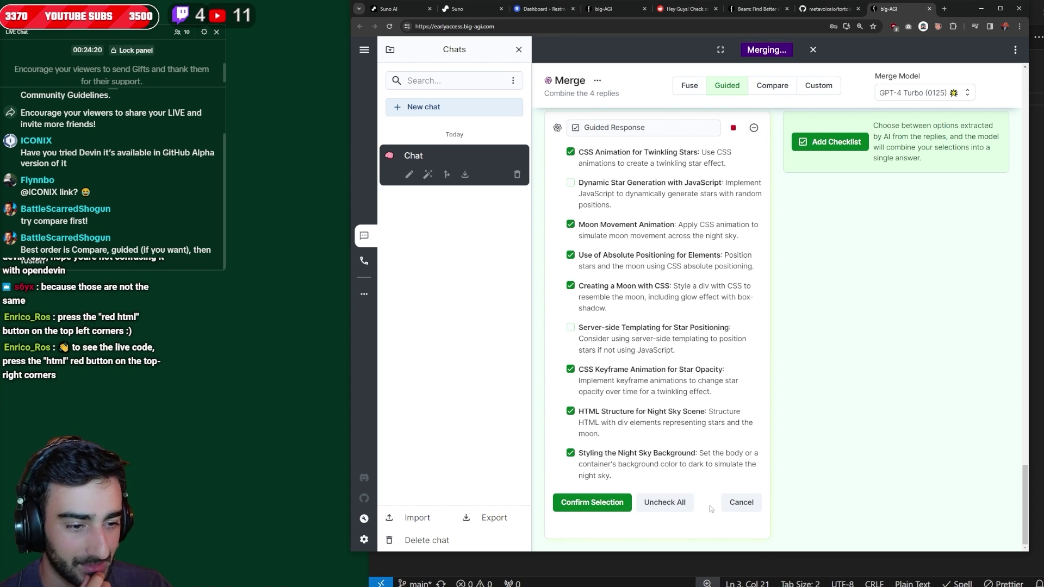
left_click(616, 503)
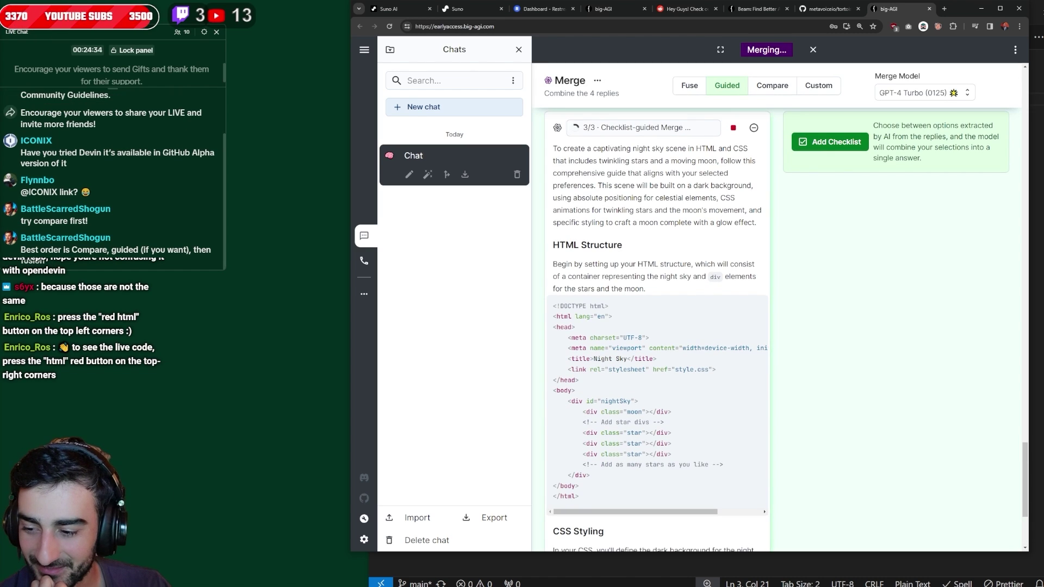
scroll(695, 384, "up", 10)
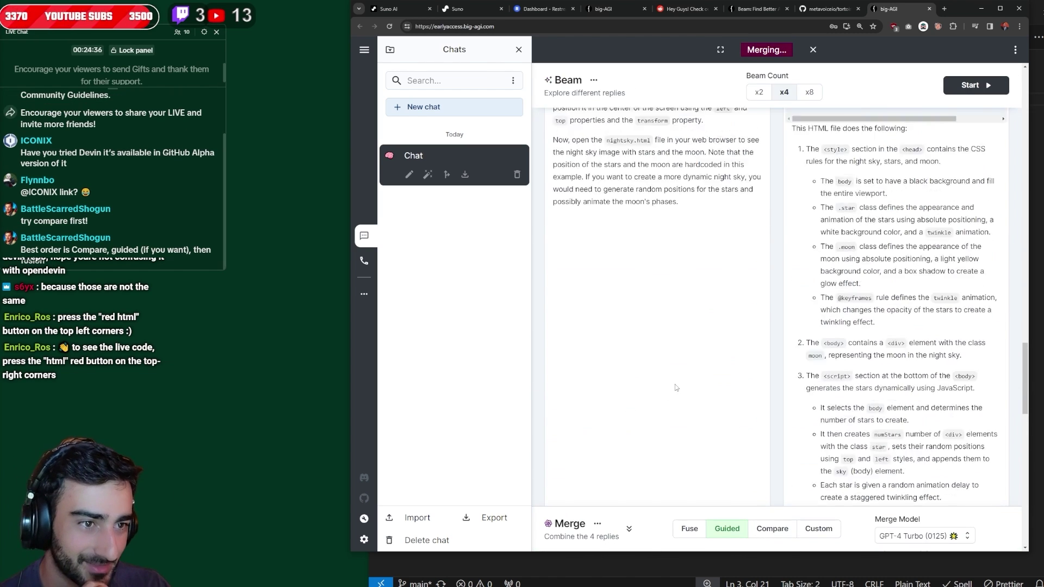
scroll(696, 385, "up", 10)
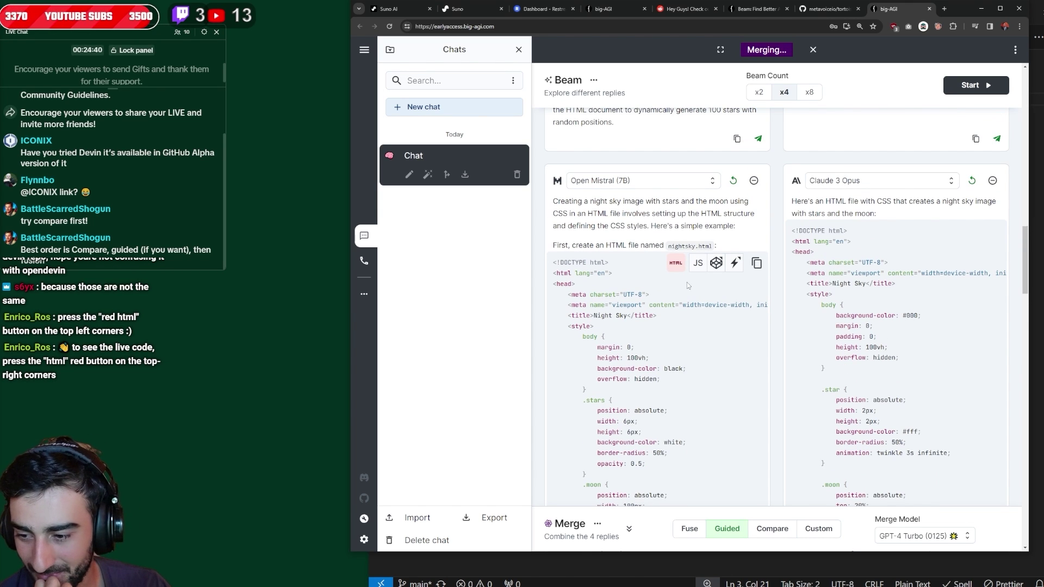
- Render the Open Mistral, Claude 3 Opus and GPT-4 Turbo replies as live HTML previews
left_click(682, 272)
scroll(663, 302, "down", 2)
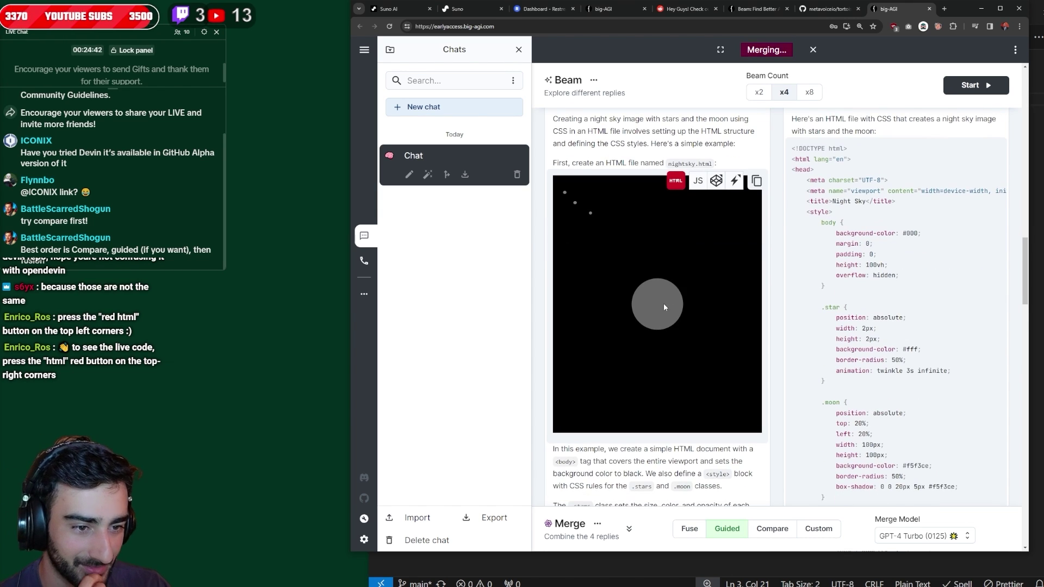
left_click(913, 148)
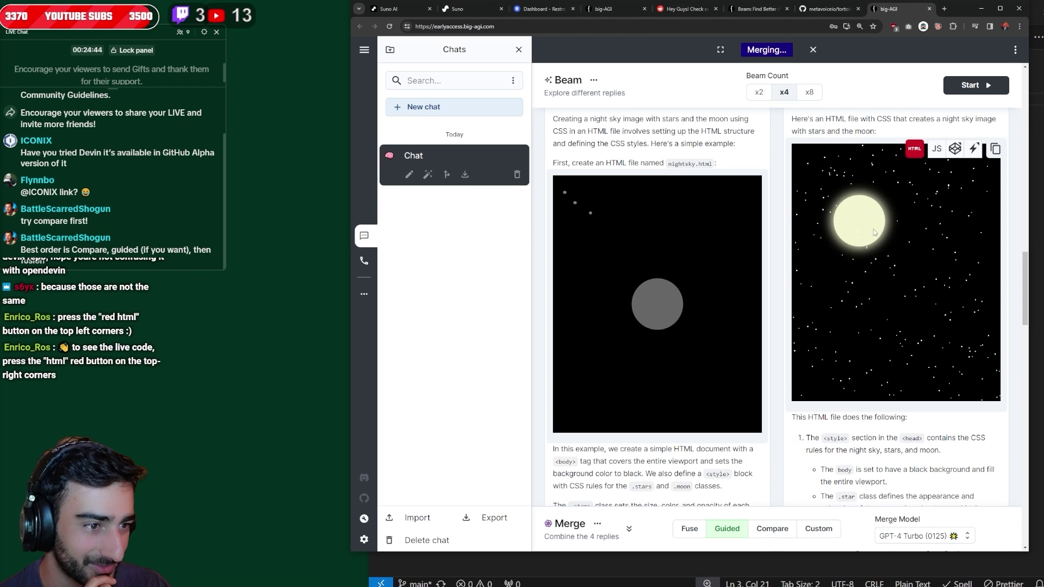
scroll(894, 304, "up", 3)
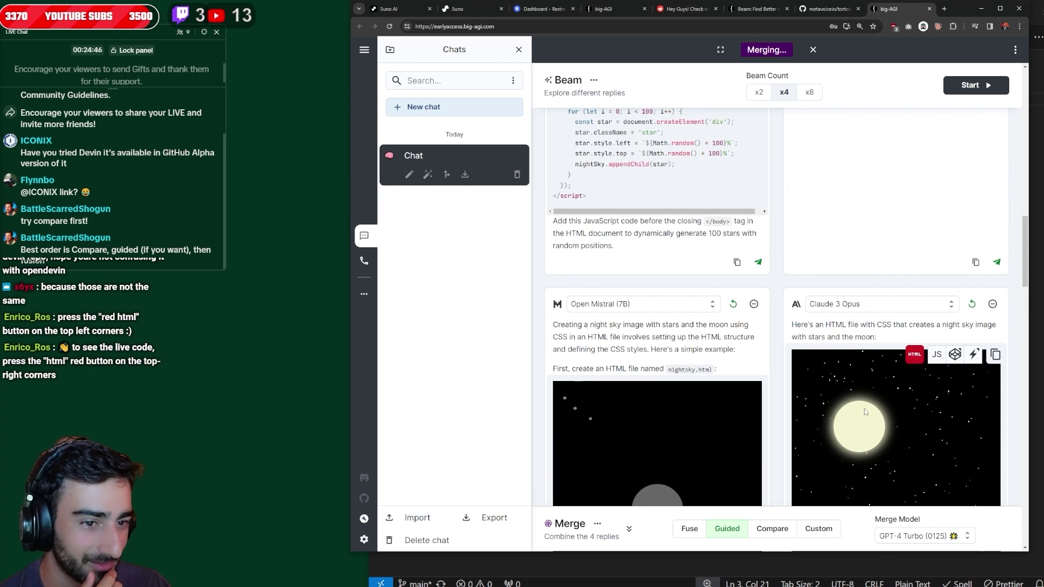
scroll(941, 419, "down", 2)
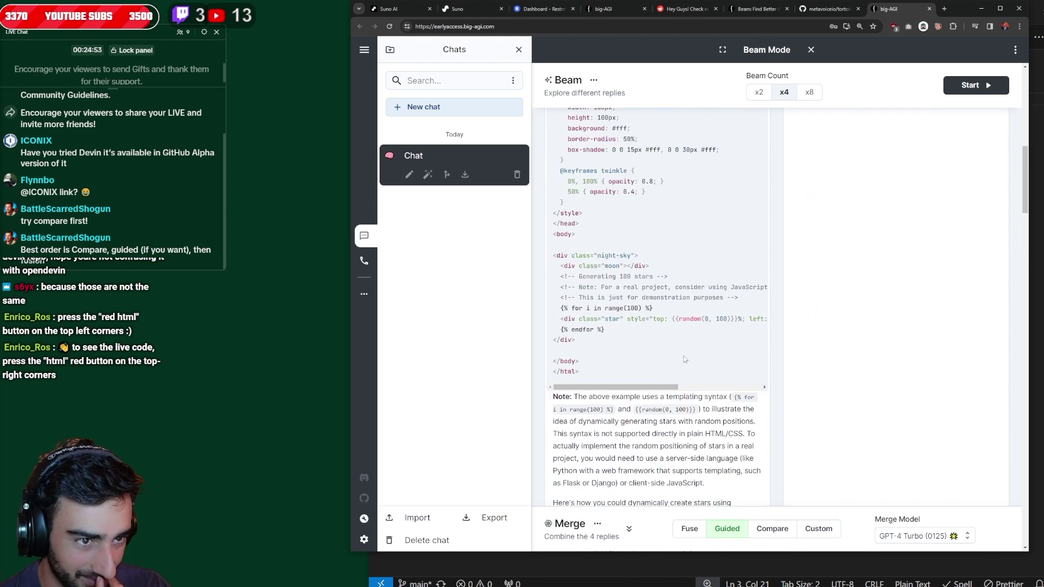
scroll(678, 378, "down", 4)
scroll(678, 379, "down", 1)
left_click_drag(687, 400, 587, 296)
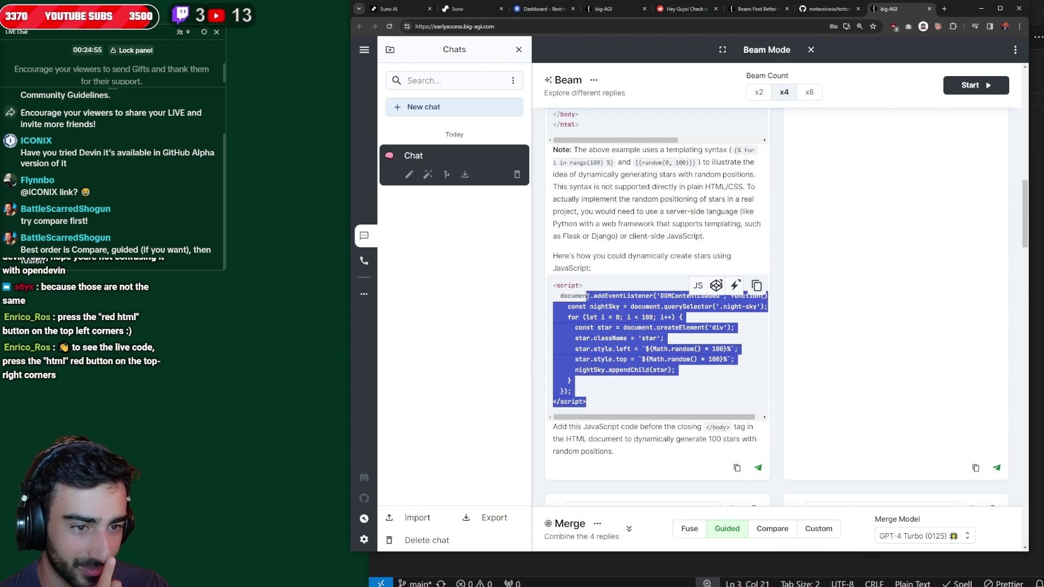
scroll(666, 325, "up", 7)
scroll(668, 328, "up", 10)
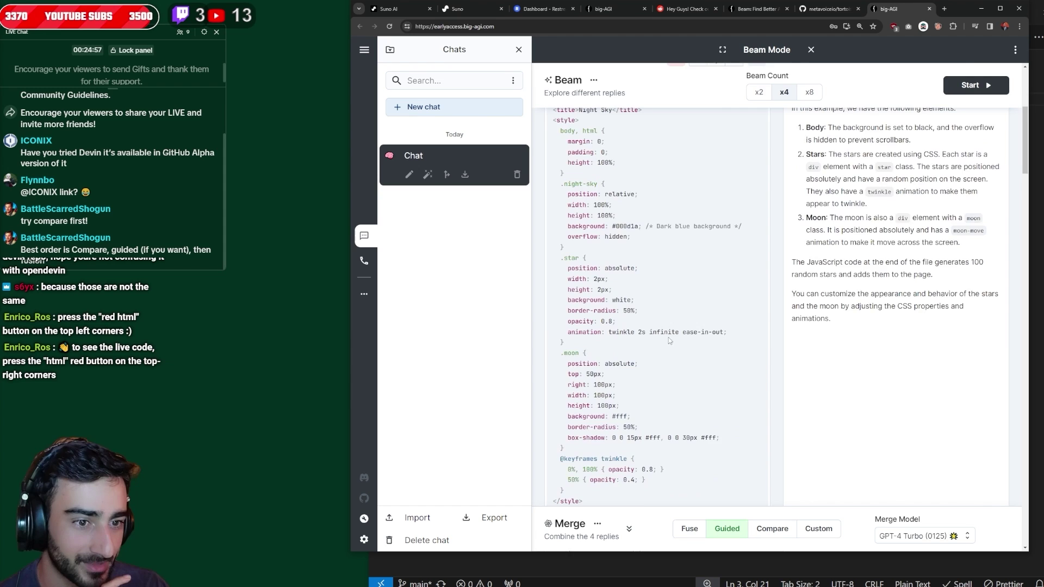
left_click(674, 307)
- Inspect leftover template text in a preview, and Claude 3 Haiku's .star line and Body explanation
scroll(723, 344, "down", 3)
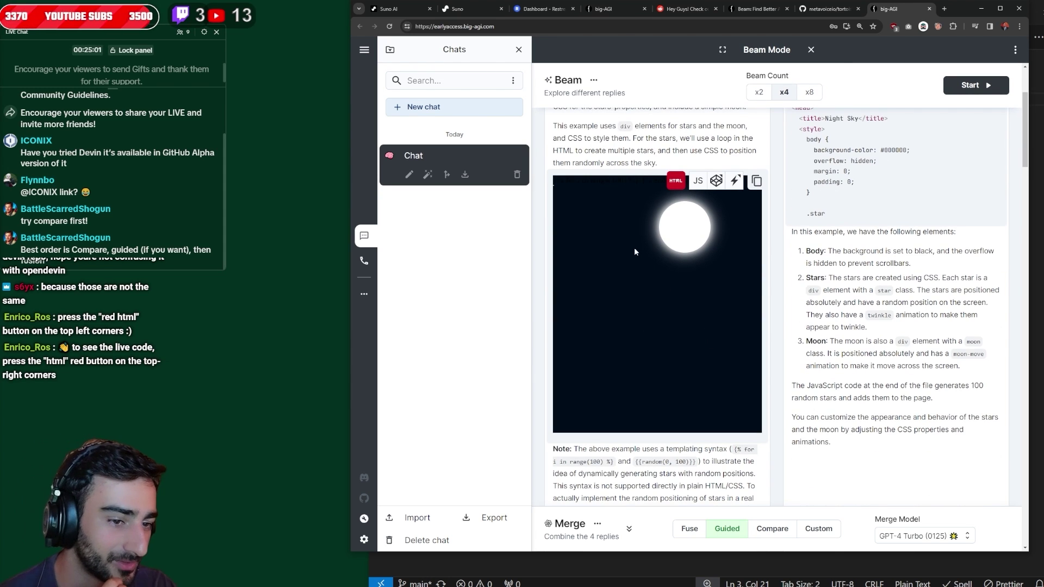
left_click_drag(569, 181, 553, 181)
left_click_drag(707, 221, 720, 241)
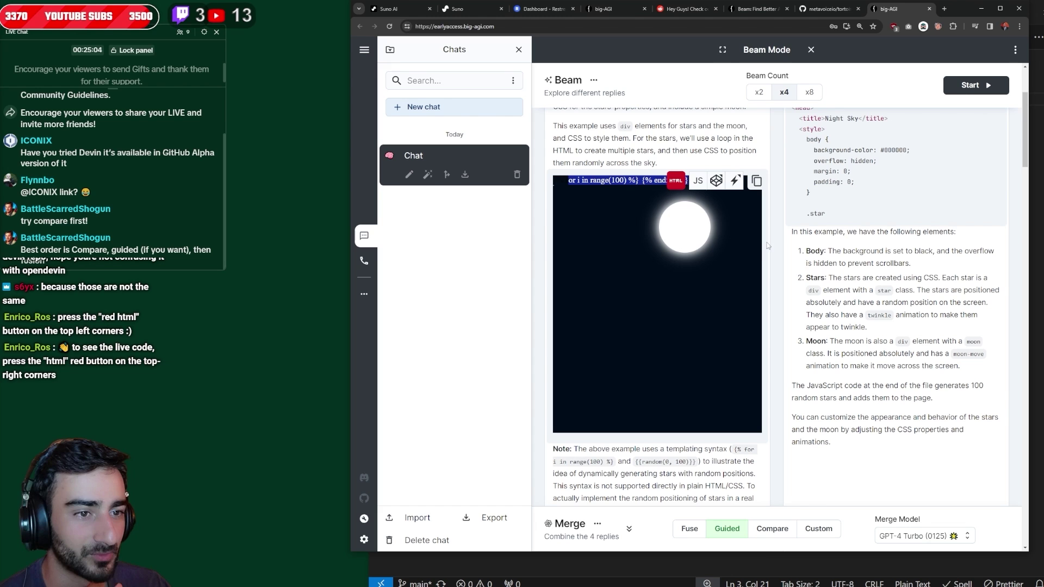
left_click(729, 259)
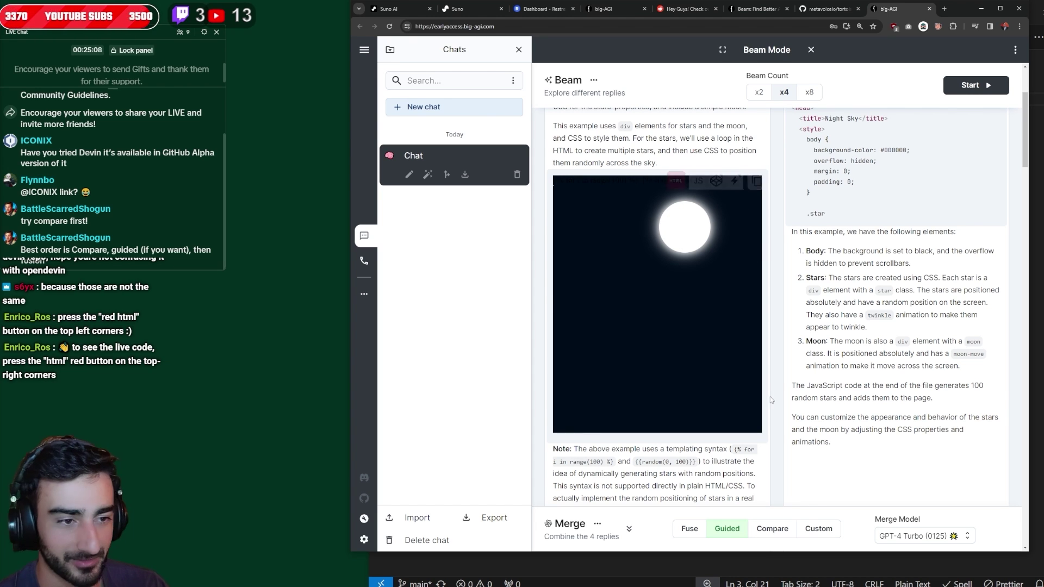
scroll(718, 385, "up", 3)
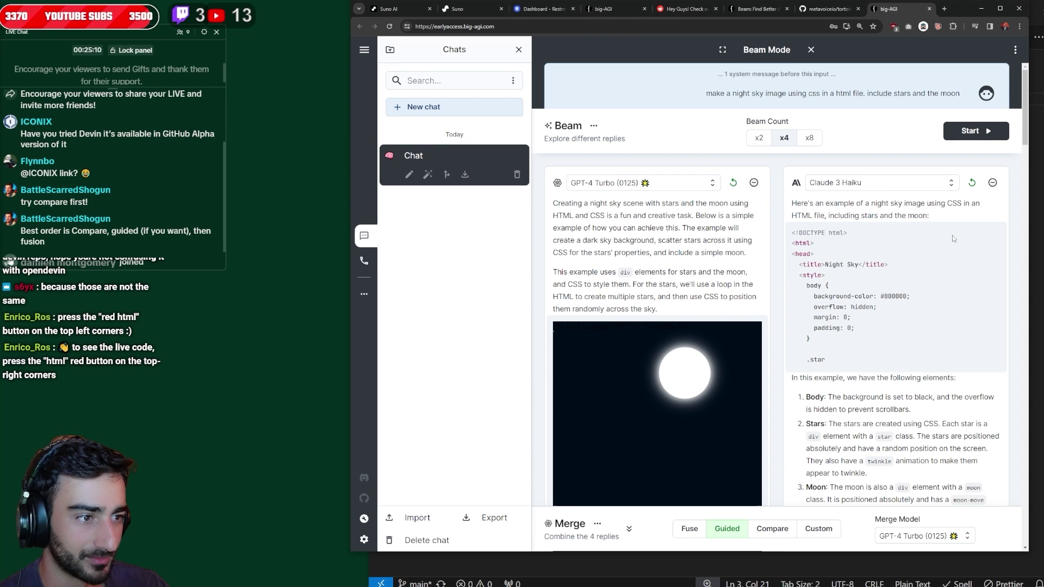
left_click_drag(952, 358, 804, 360)
scroll(797, 360, "down", 8)
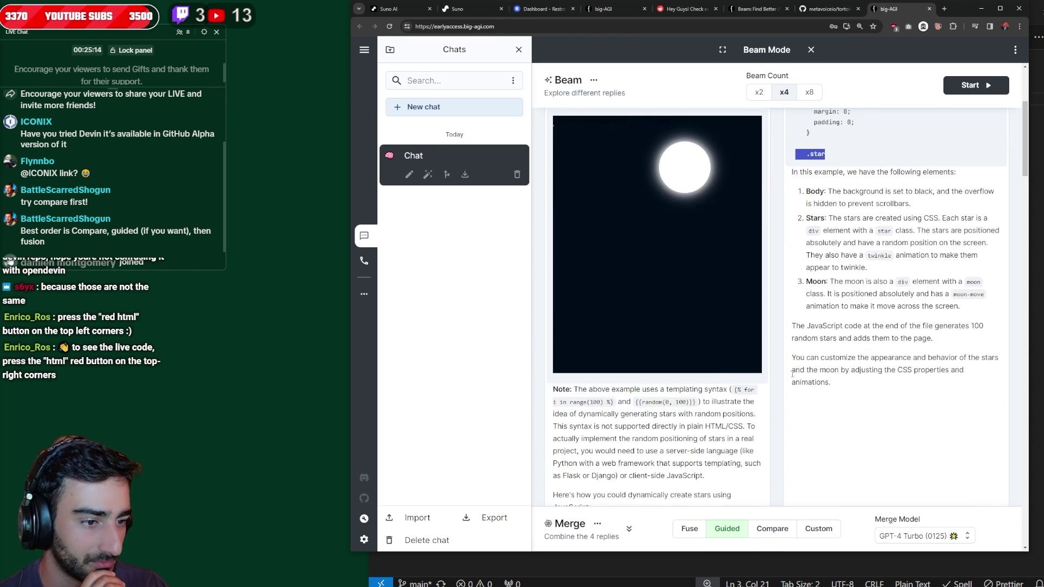
scroll(814, 384, "up", 7)
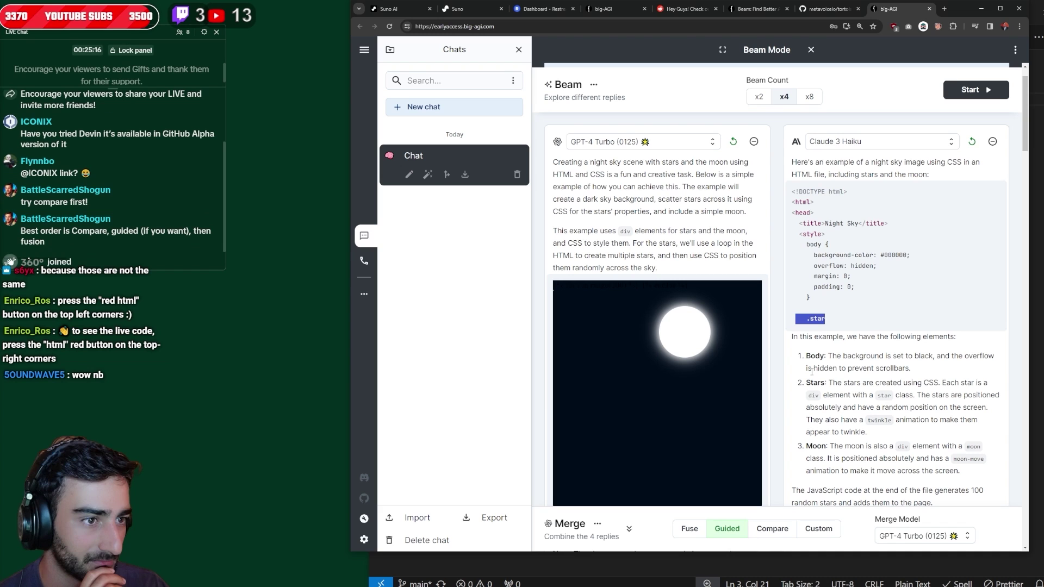
left_click_drag(805, 318, 995, 358)
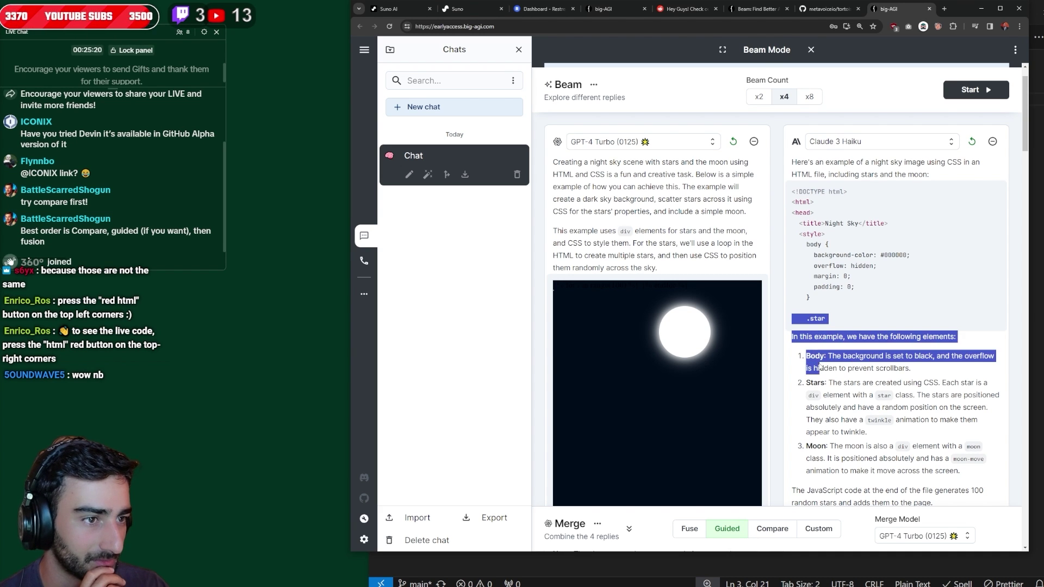
scroll(755, 346, "down", 10)
- Toggle the merged response and Open Mistral's reply between HTML preview and code
scroll(706, 305, "up", 7)
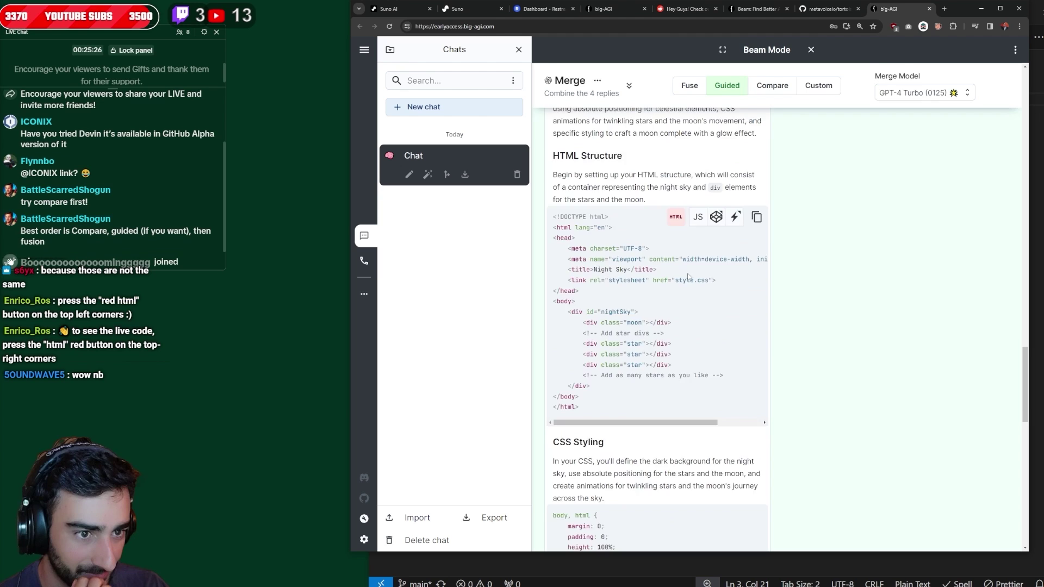
left_click(682, 341)
scroll(661, 274, "down", 3)
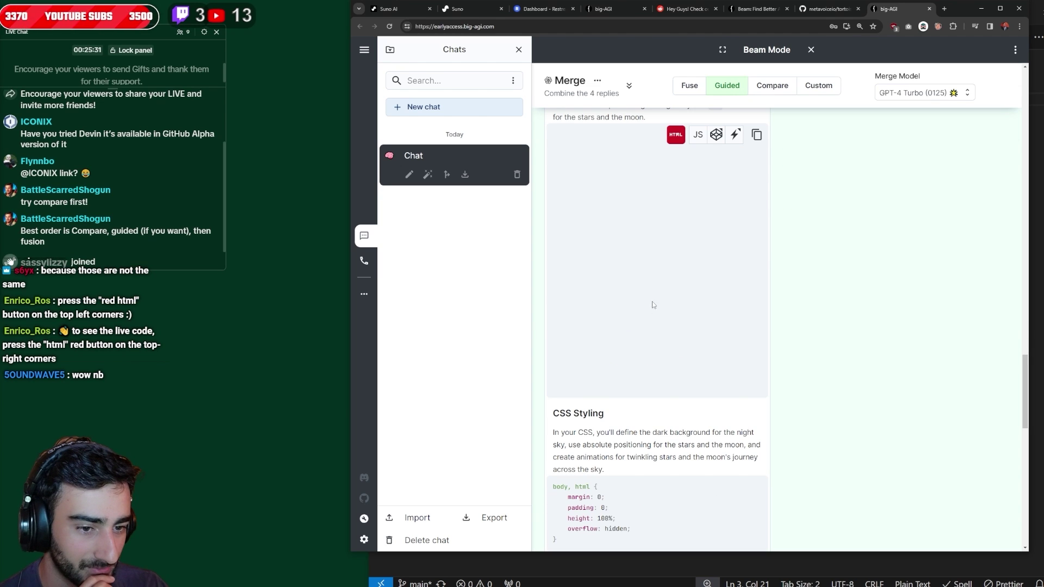
left_click(676, 134)
scroll(689, 314, "down", 3)
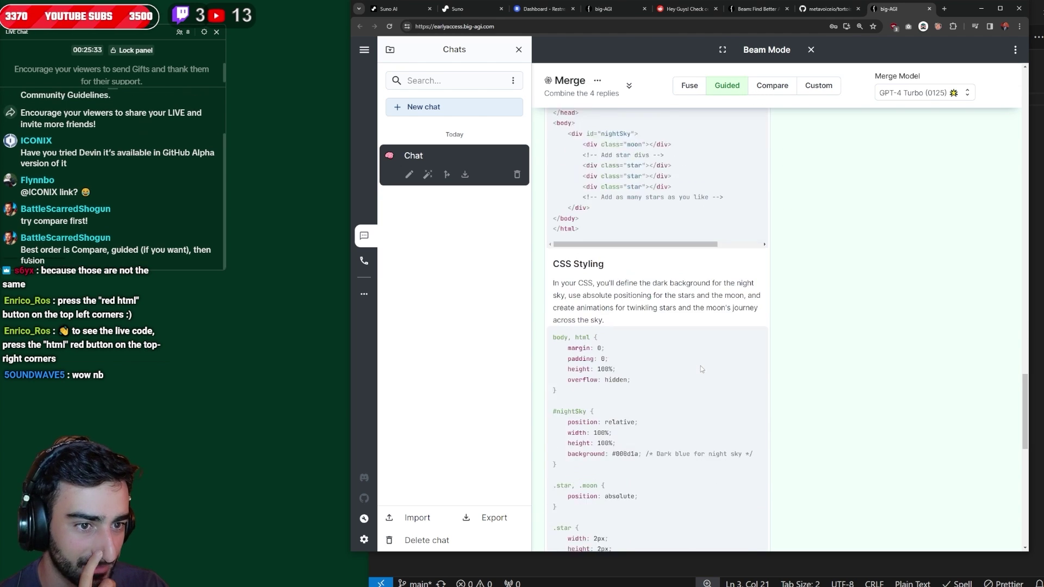
scroll(705, 344, "up", 10)
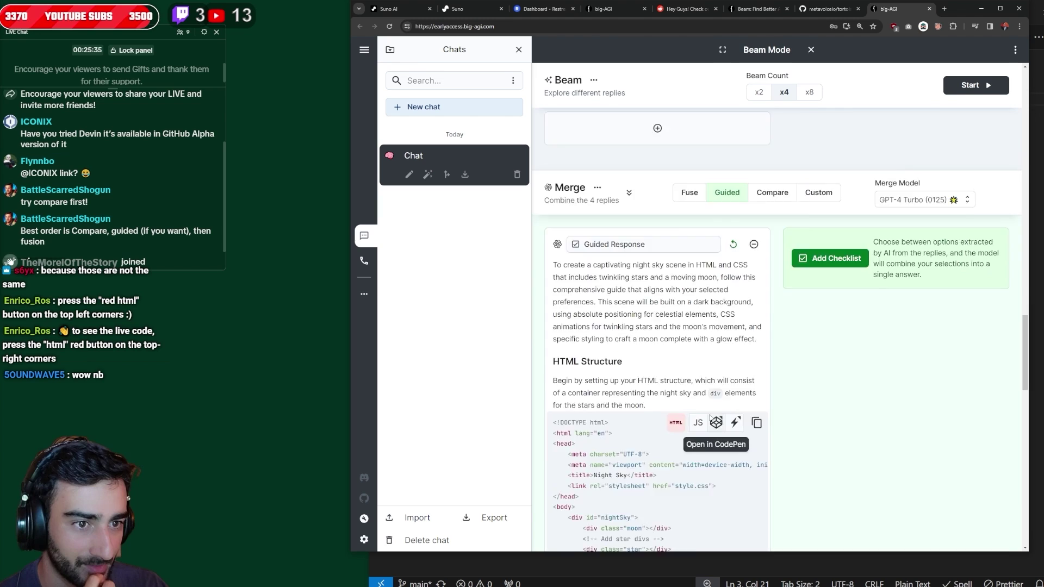
scroll(690, 264, "down", 5)
left_click(677, 257)
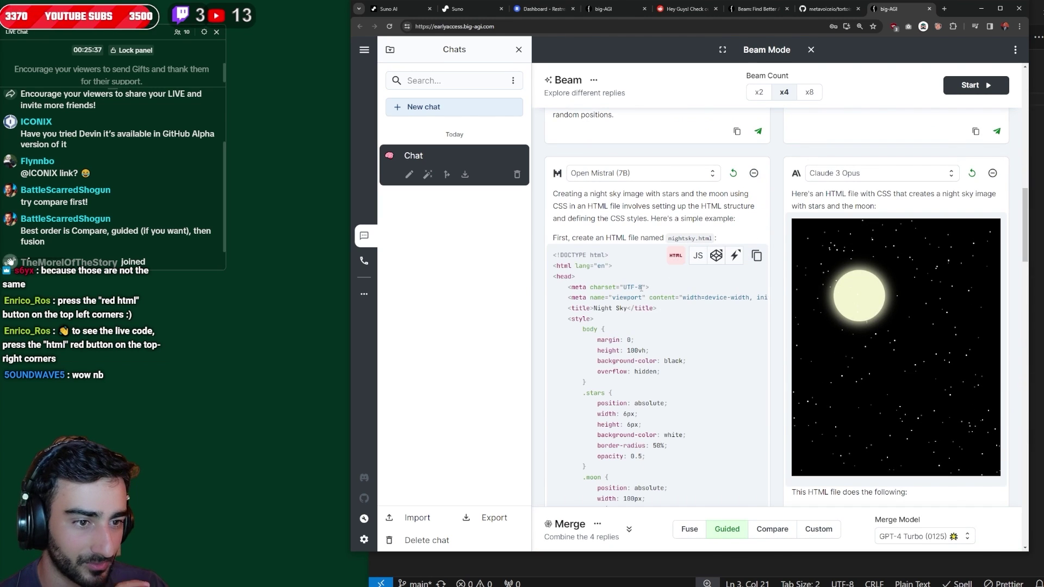
left_click_drag(617, 277, 705, 372)
- Retry the Guided merge to get a new checklist, starting with Dynamic Star Generation and Moon Animation
scroll(705, 374, "down", 3)
scroll(706, 374, "up", 2)
scroll(705, 372, "down", 10)
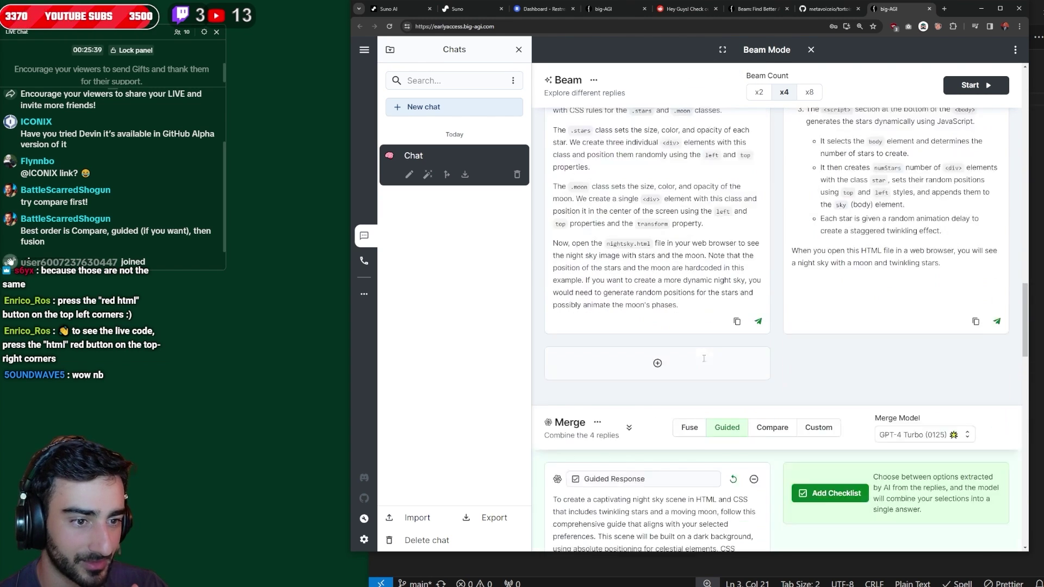
scroll(704, 357, "down", 2)
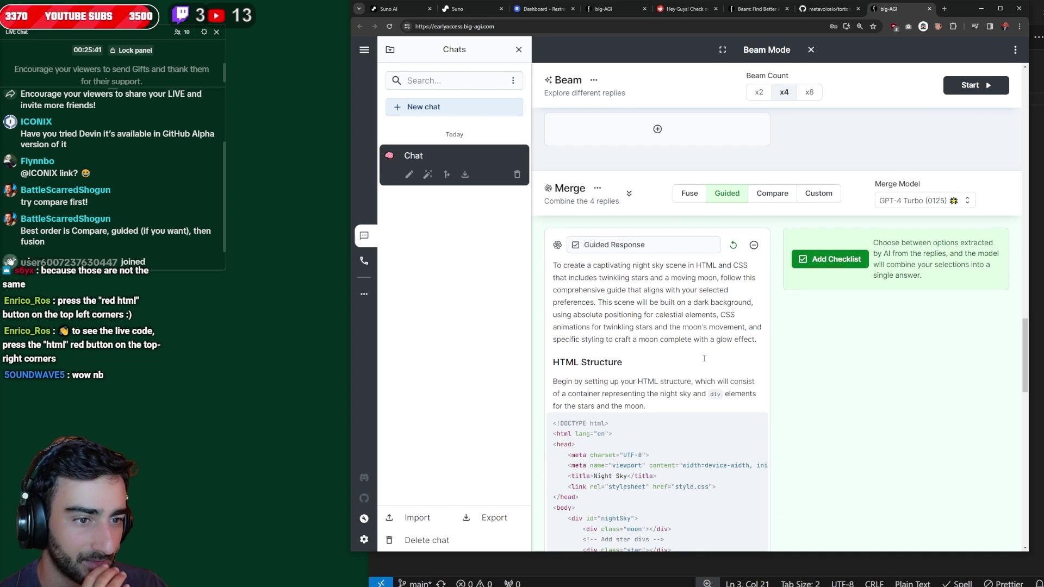
scroll(704, 358, "down", 3)
scroll(707, 356, "down", 15)
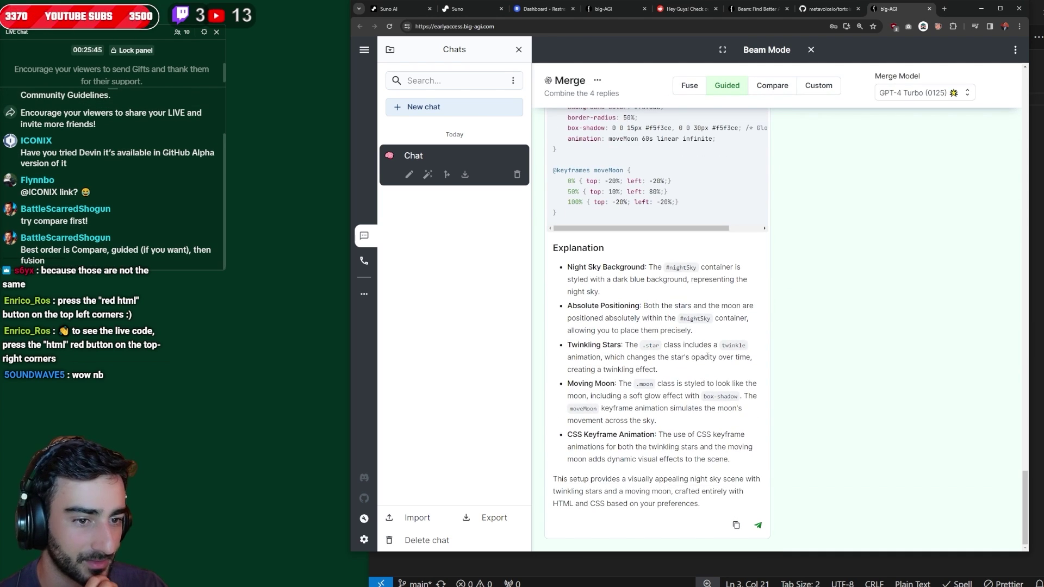
scroll(720, 413, "up", 15)
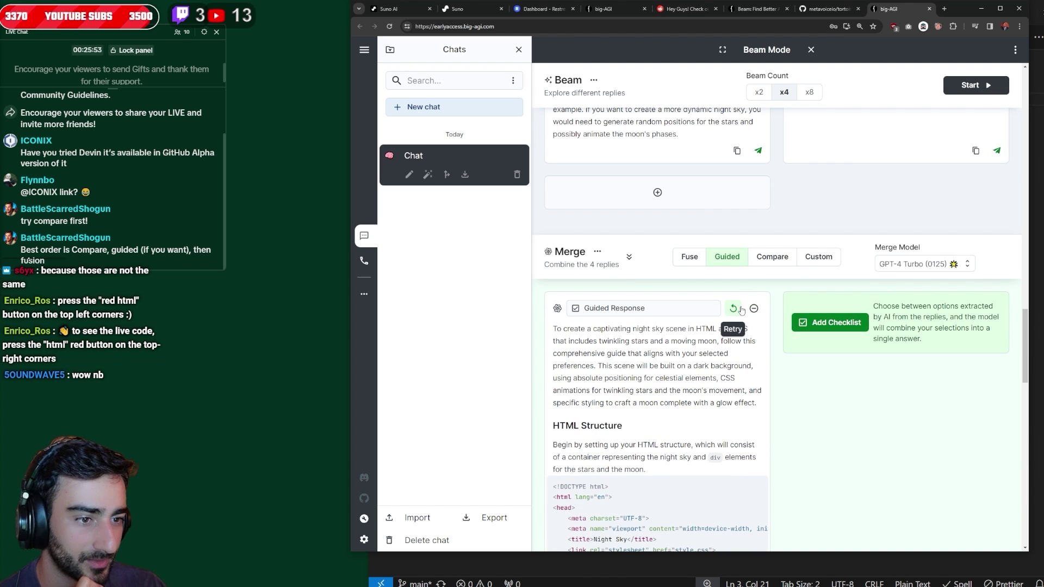
left_click(741, 310)
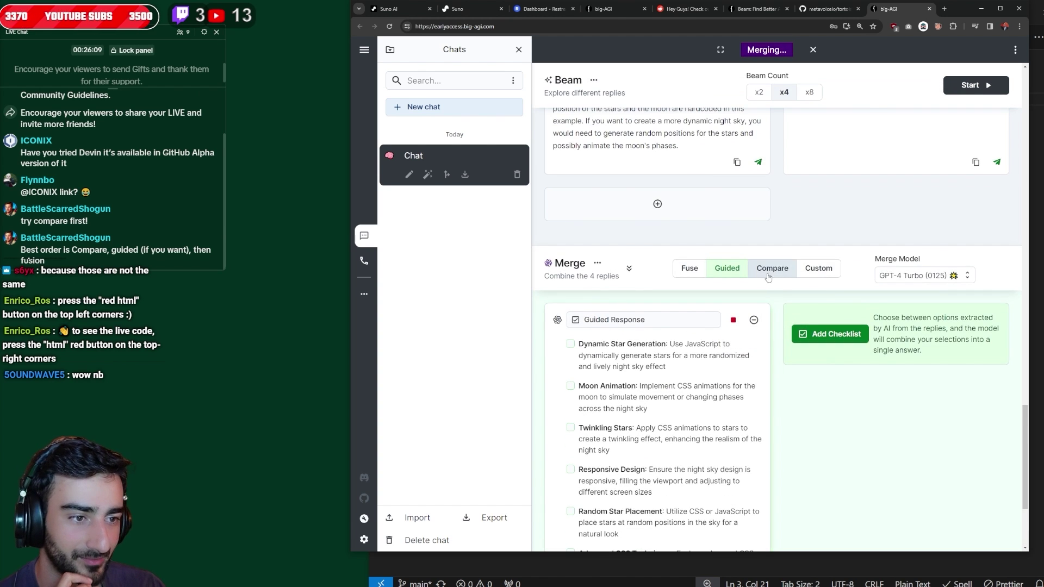
- Switch the merge mode to Compare and review its description
left_click(772, 270)
left_click_drag(644, 525, 740, 522)
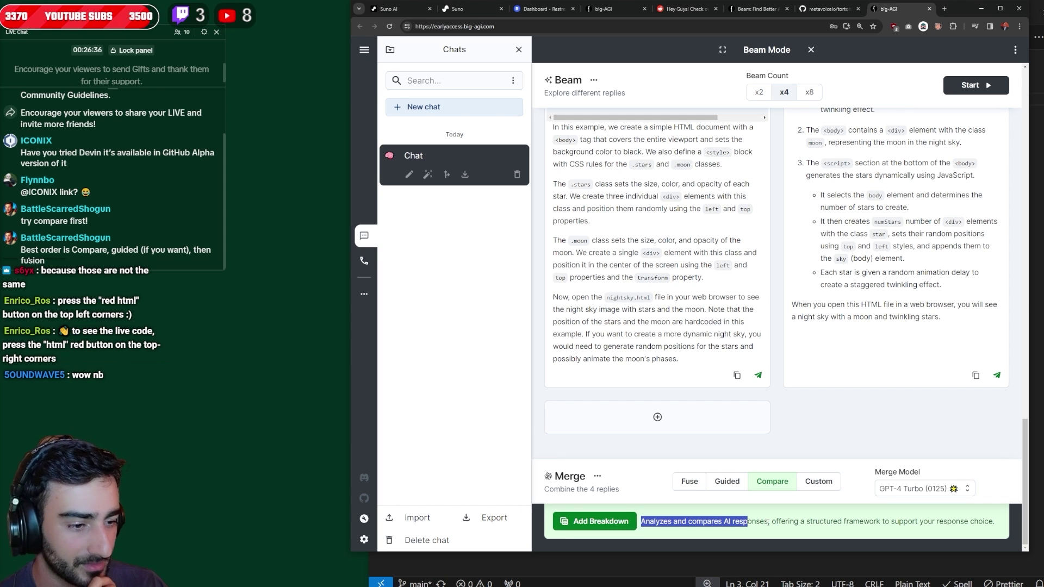
left_click_drag(768, 522, 998, 512)
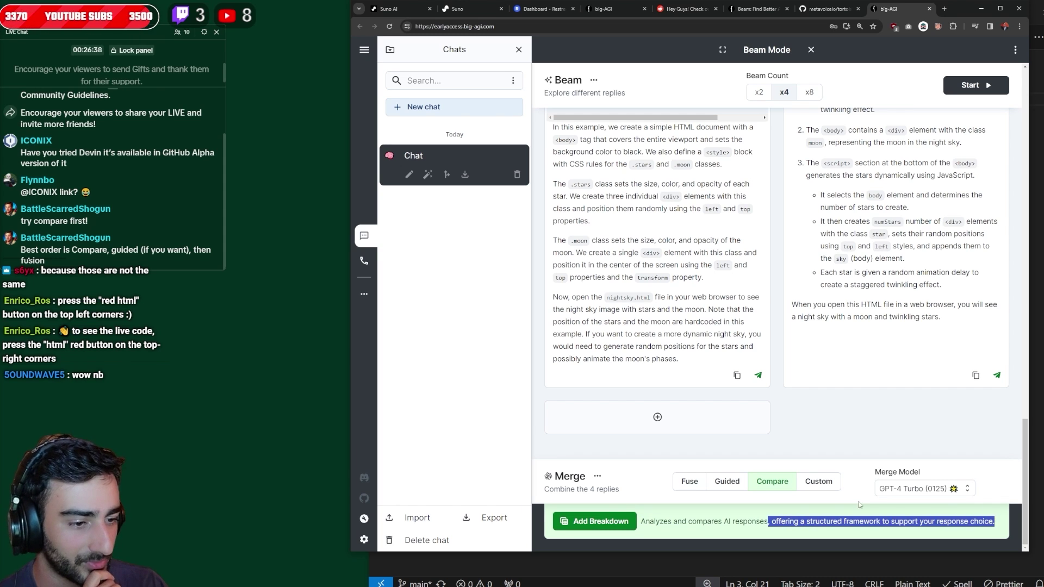
left_click(765, 495)
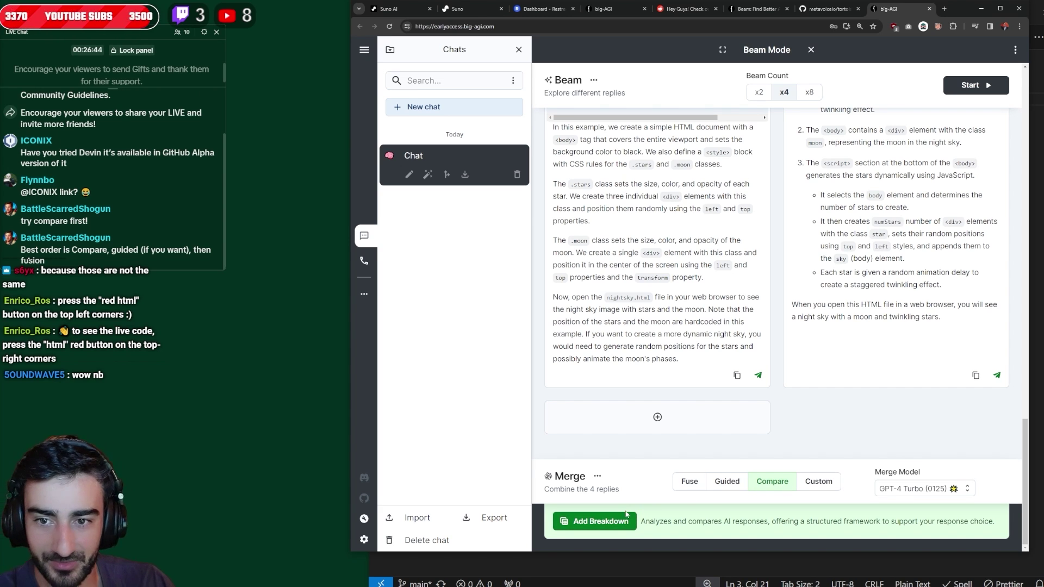
- Generate the comparative breakdown and review the scores, with Response 4 ranked best at 190
left_click(603, 521)
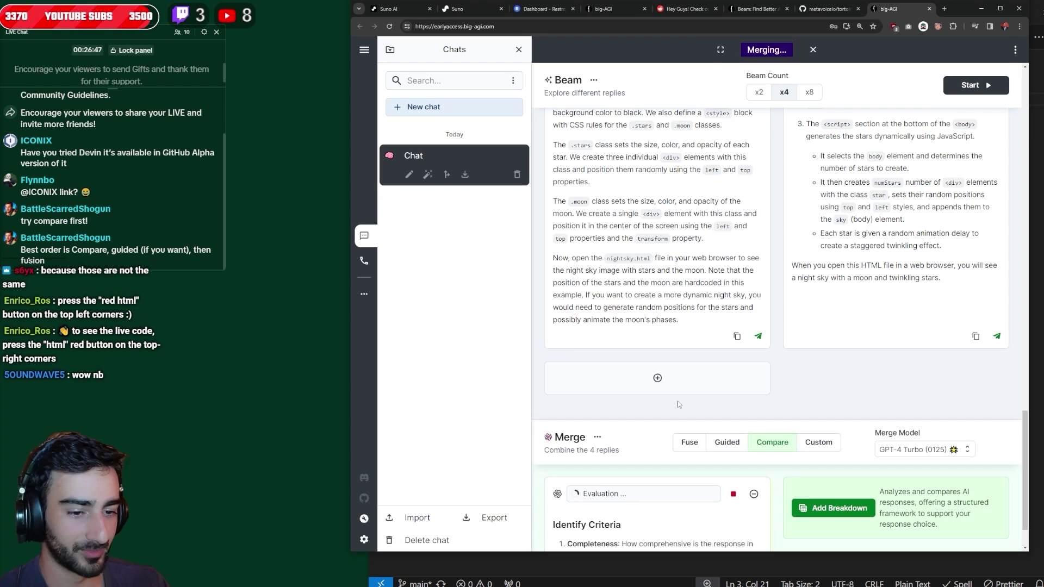
scroll(810, 382, "down", 3)
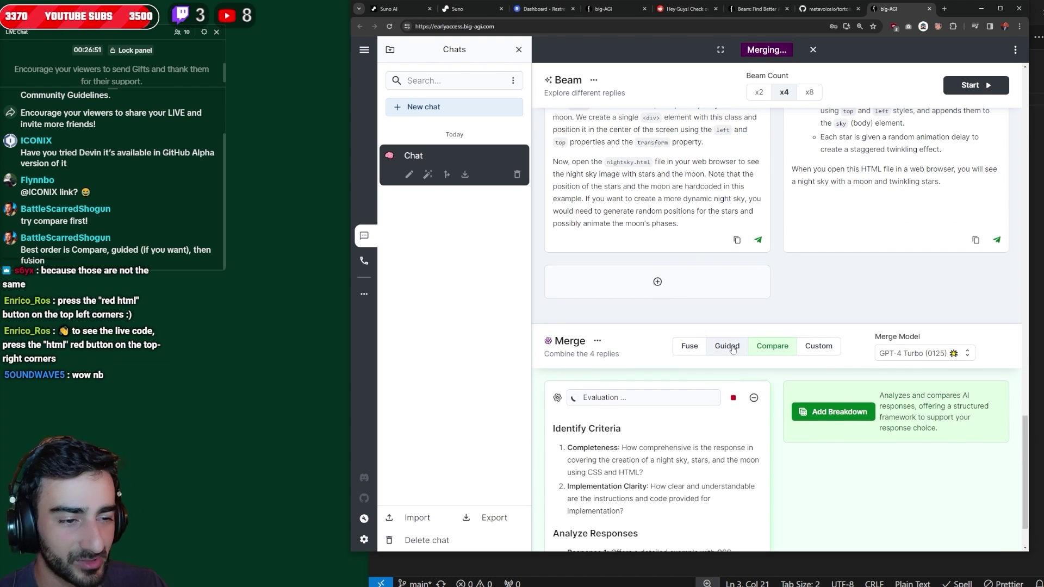
scroll(761, 435, "down", 2)
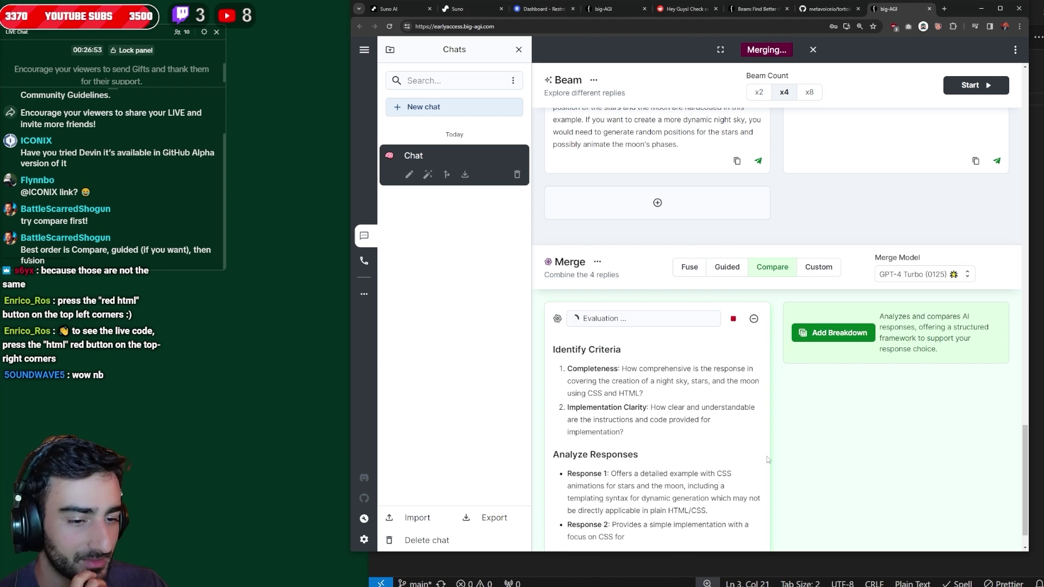
left_click_drag(573, 369, 754, 384)
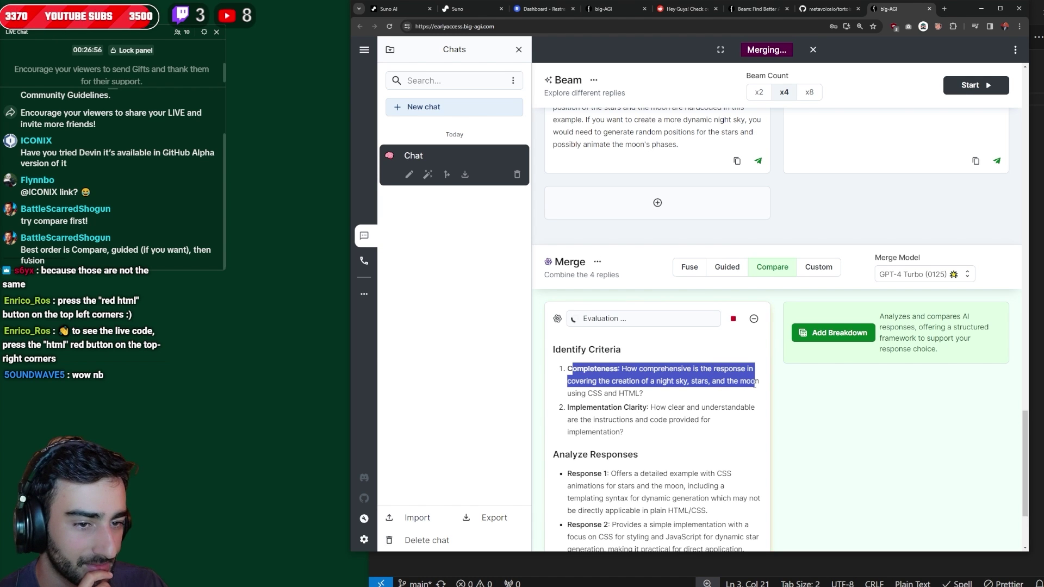
left_click_drag(586, 407, 686, 407)
scroll(679, 429, "down", 4)
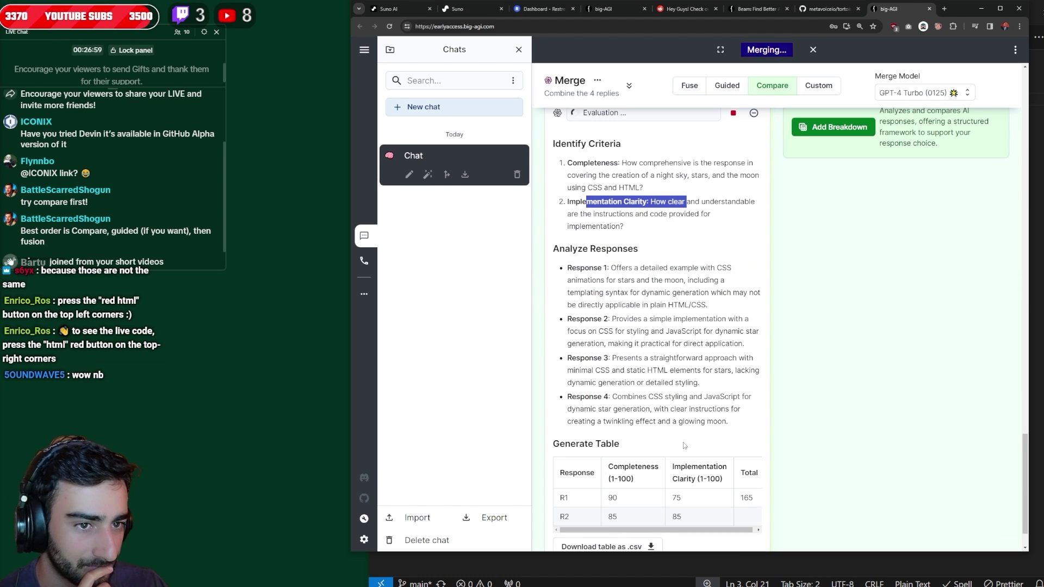
left_click(724, 433)
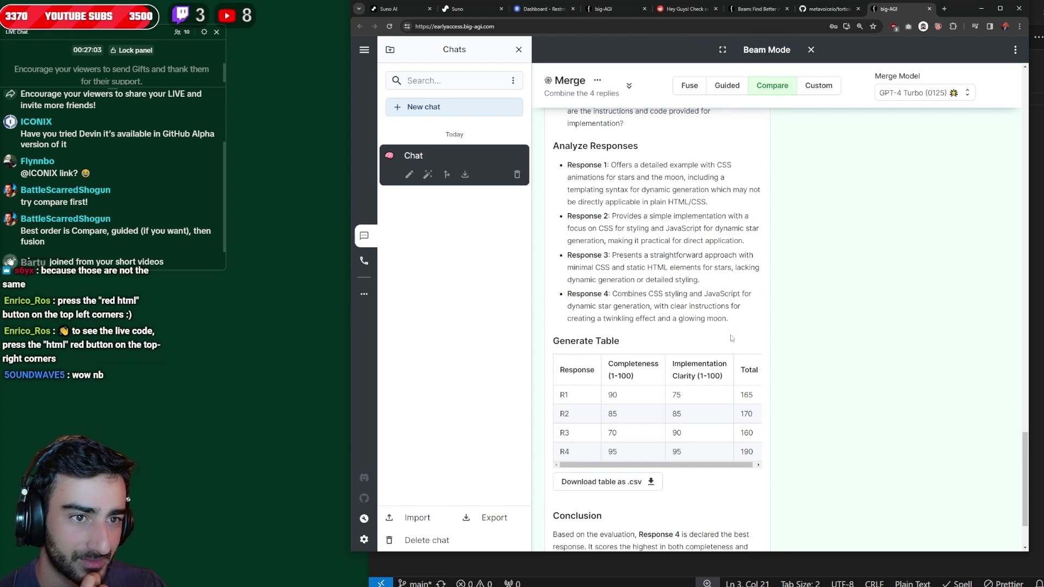
left_click_drag(600, 182, 597, 342)
left_click(676, 413)
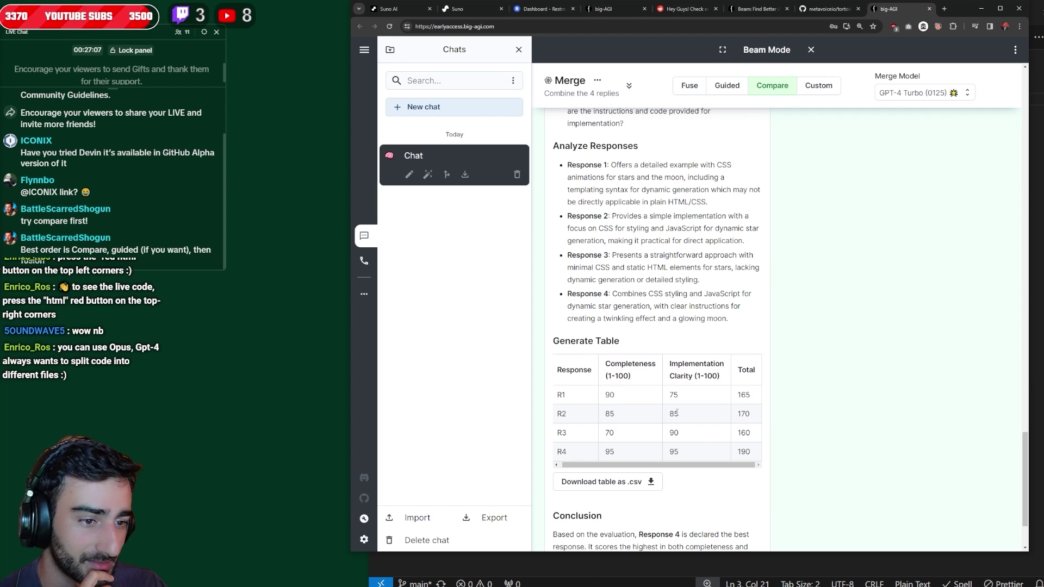
scroll(609, 394, "down", 2)
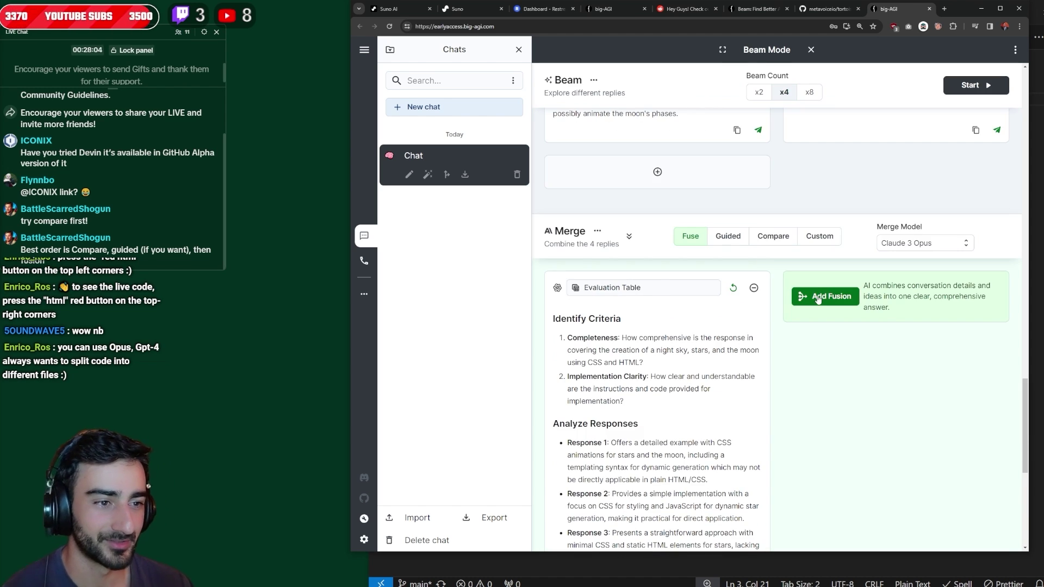
- Fuse the four replies with Claude 3 Opus into a single Combined Response
left_click(818, 301)
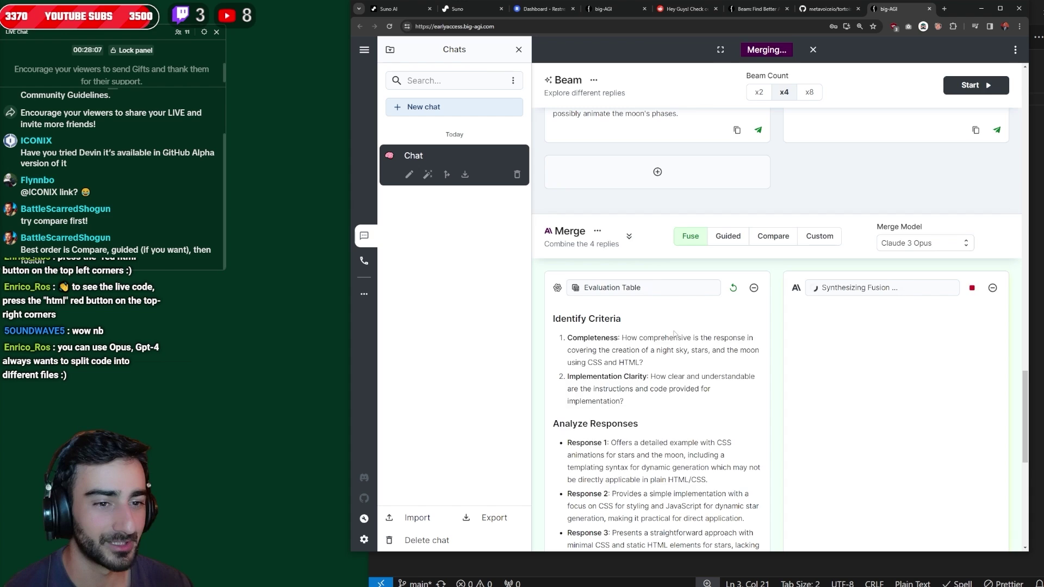
left_click_drag(674, 334, 707, 543)
left_click_drag(646, 345, 679, 527)
scroll(742, 443, "down", 4)
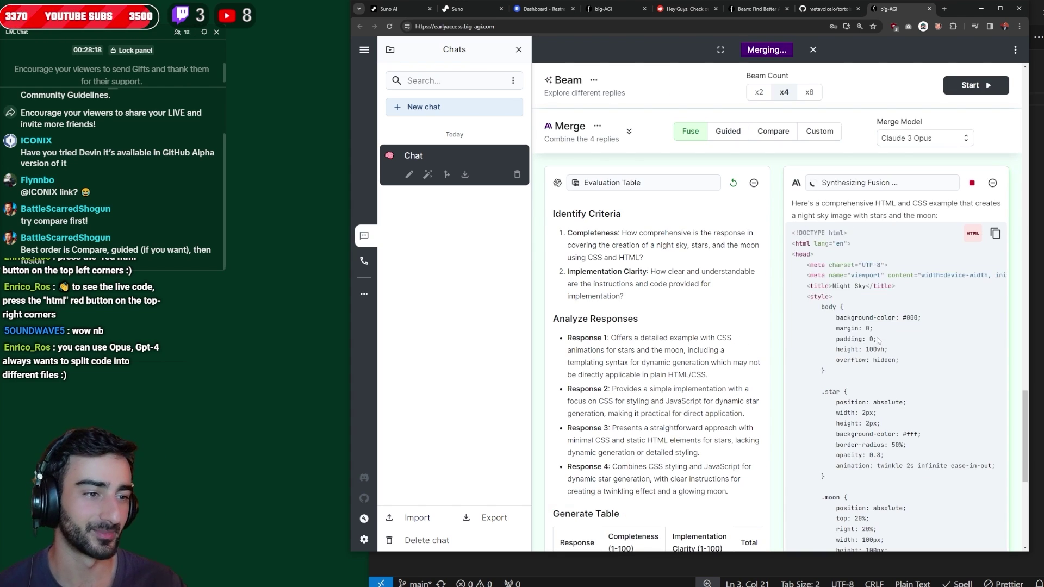
scroll(877, 339, "down", 6)
scroll(725, 335, "up", 4)
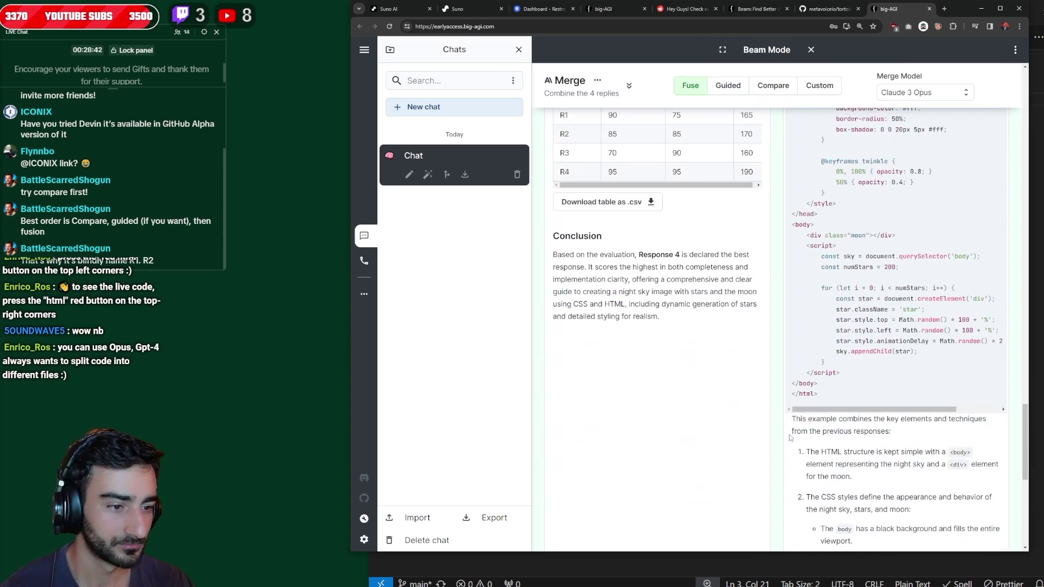
scroll(761, 326, "up", 10)
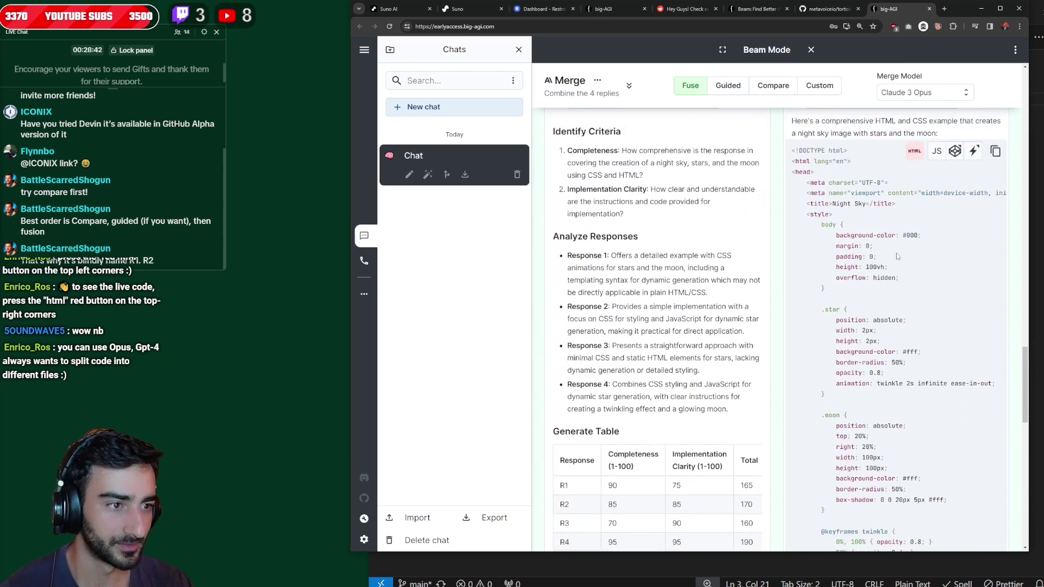
- Render the combined code as a live night-sky preview with a glowing moon among stars
left_click(915, 275)
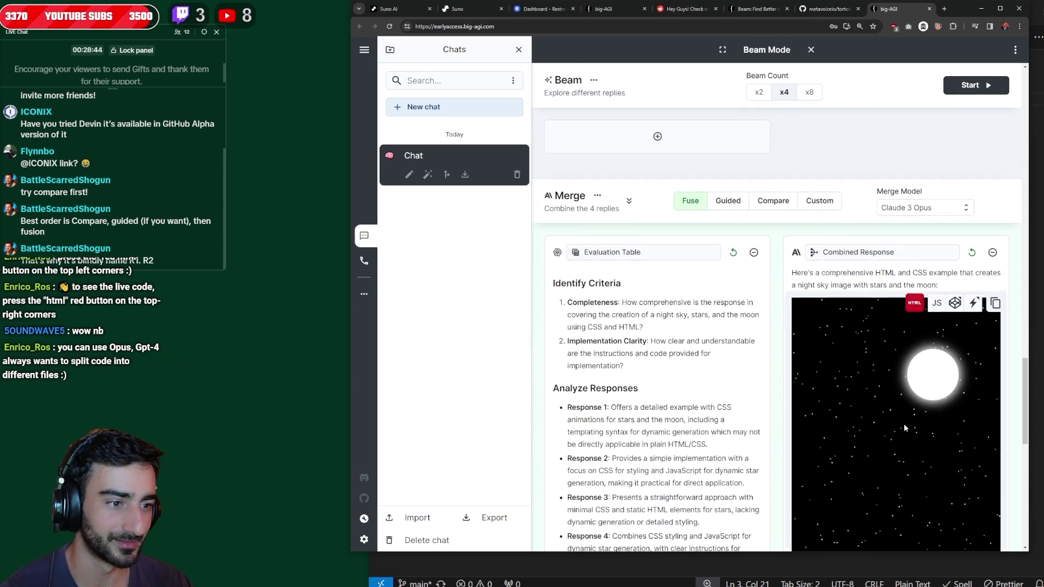
scroll(903, 423, "up", 10)
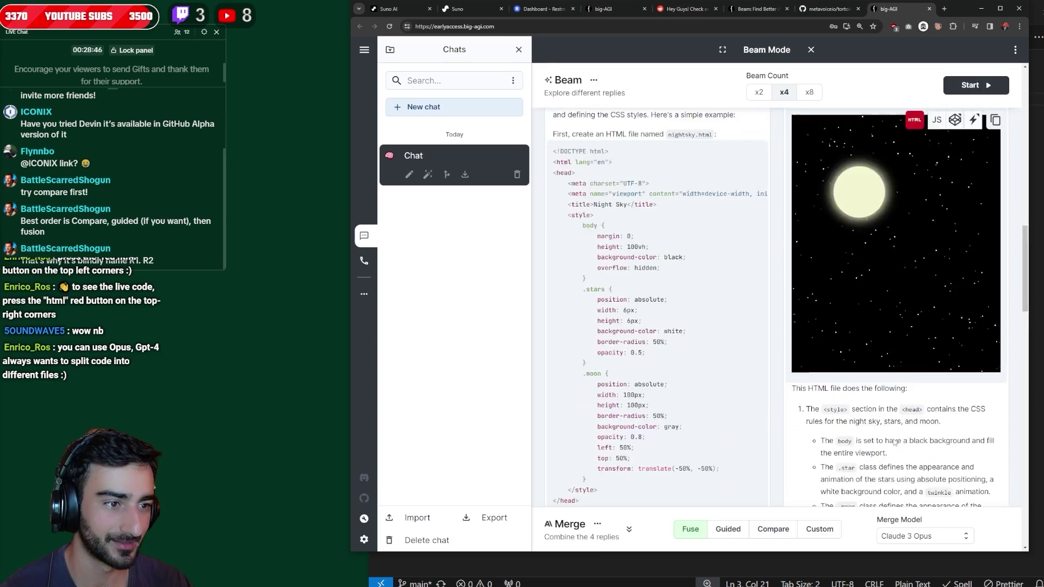
scroll(894, 441, "down", 10)
scroll(892, 438, "up", 10)
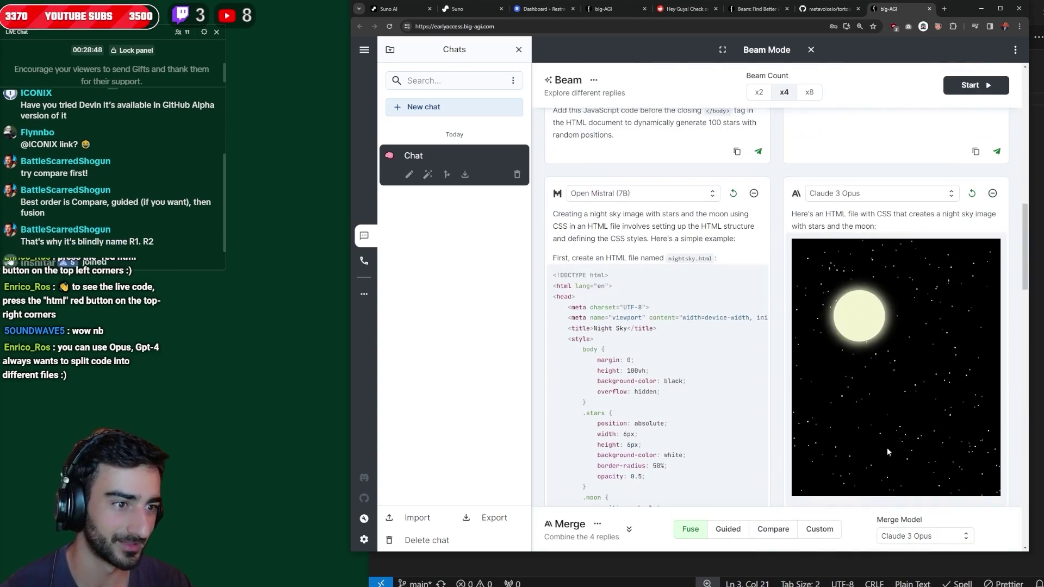
scroll(886, 448, "down", 10)
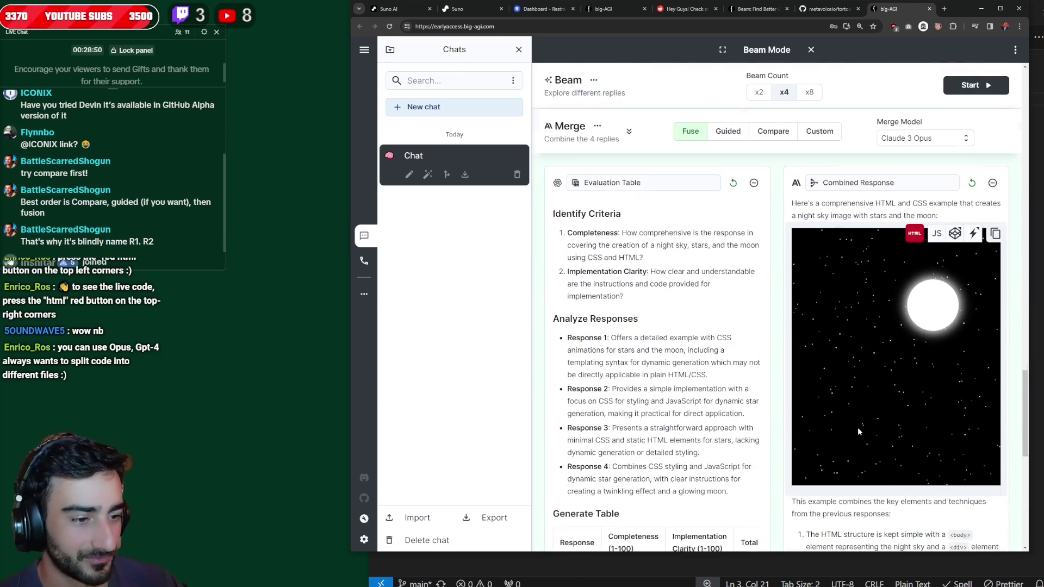
scroll(867, 465, "up", 15)
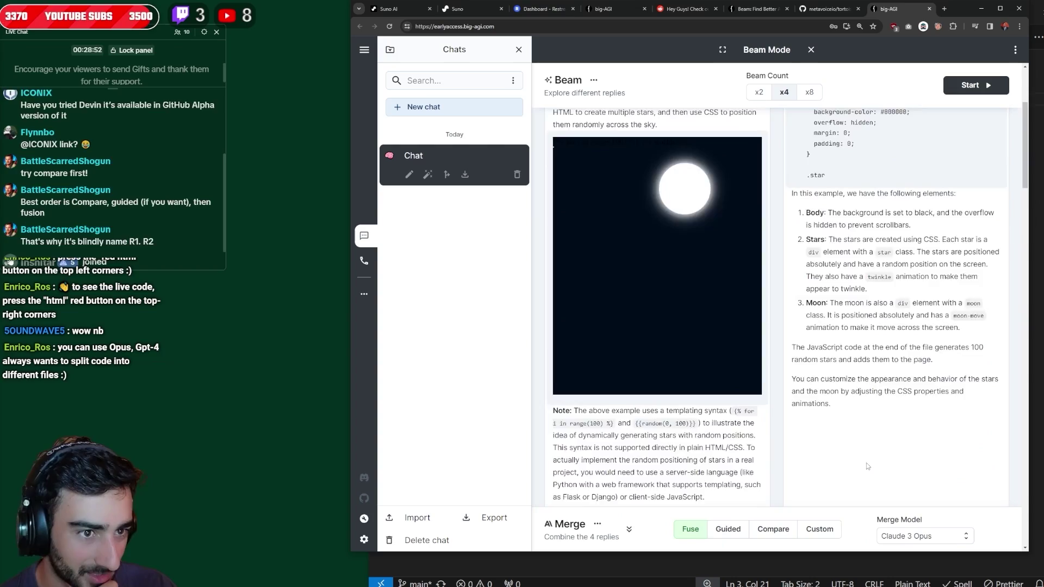
scroll(866, 462, "down", 5)
scroll(864, 462, "down", 15)
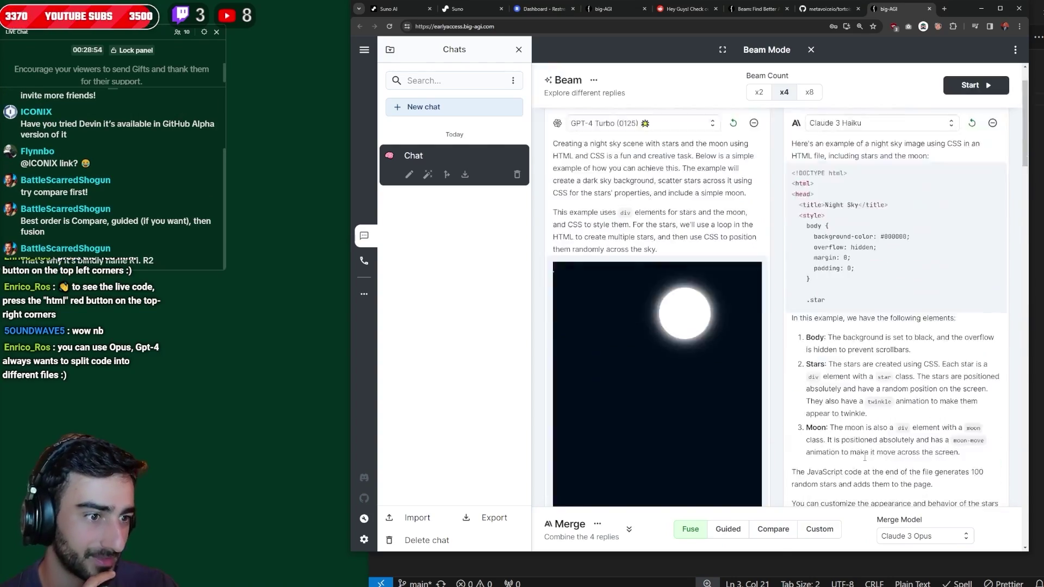
scroll(863, 459, "up", 8)
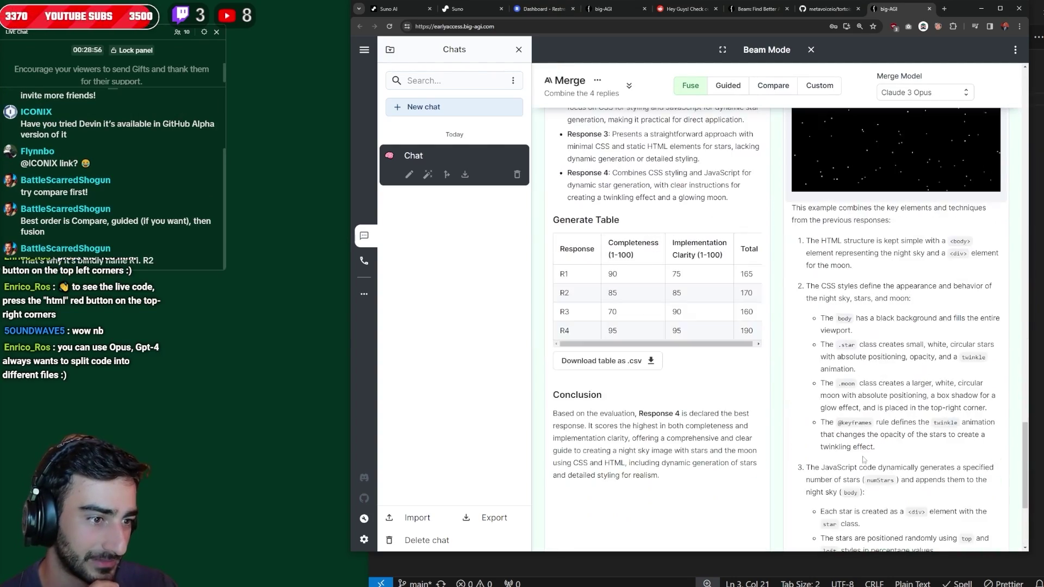
- Switch the merge to Custom and add a user-defined merge step
scroll(861, 455, "up", 5)
left_click(819, 289)
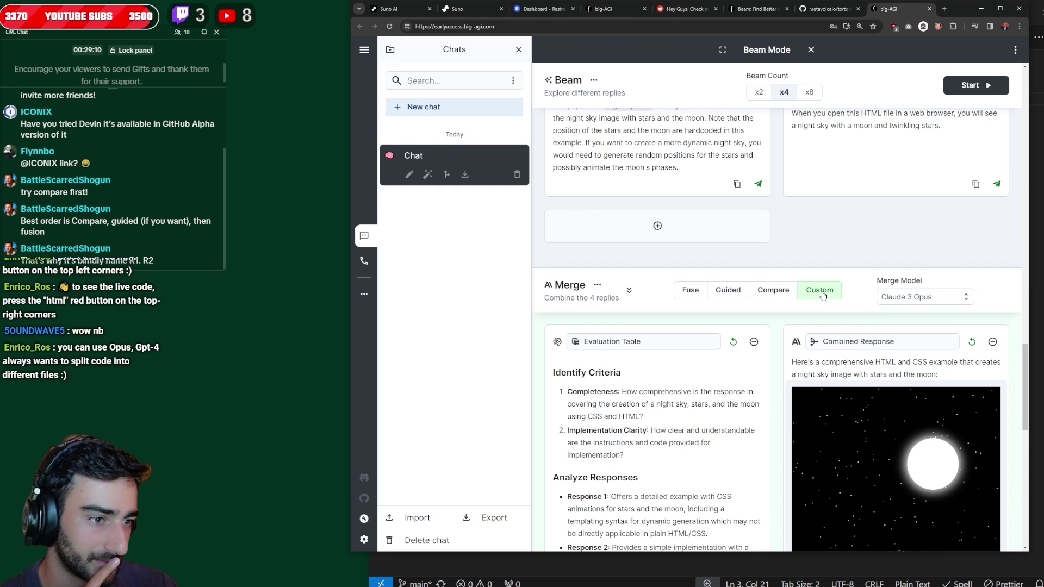
scroll(661, 483, "down", 10)
left_click(588, 520)
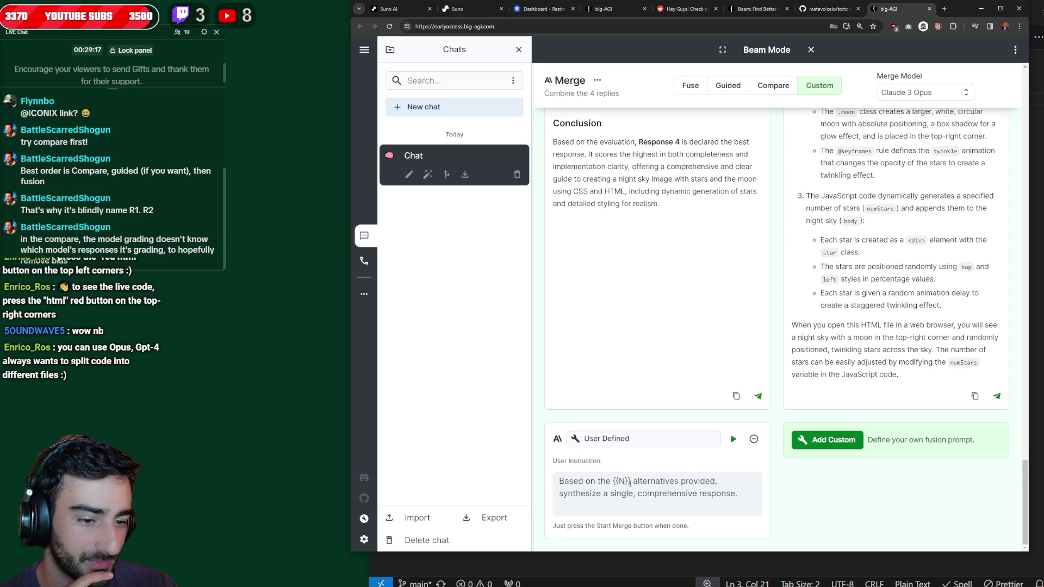
scroll(780, 329, "up", 10)
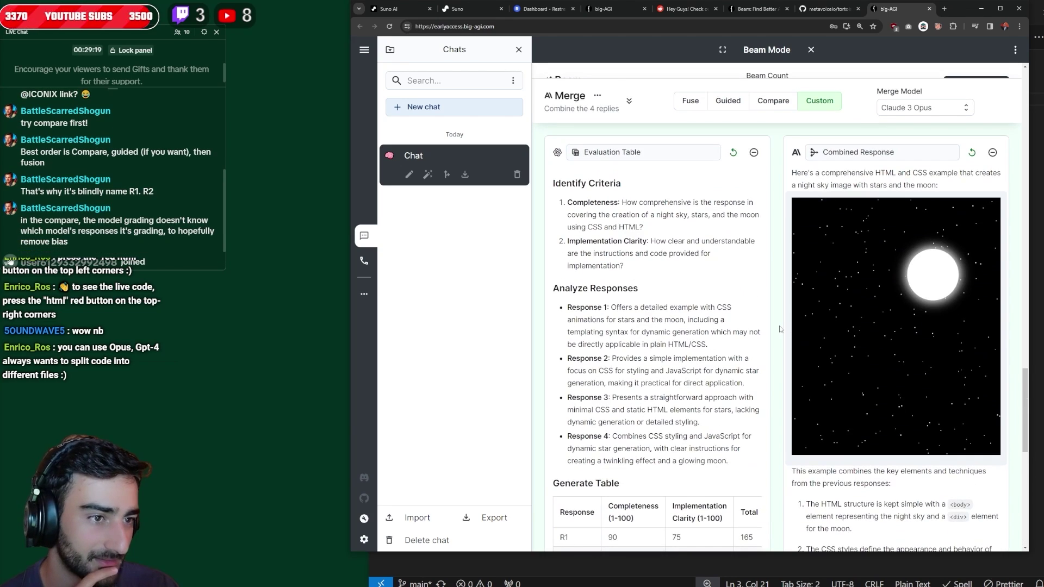
scroll(780, 374, "down", 10)
- Append 'also make the moon big' to the merge instruction and start the custom merge
triple_click(749, 498)
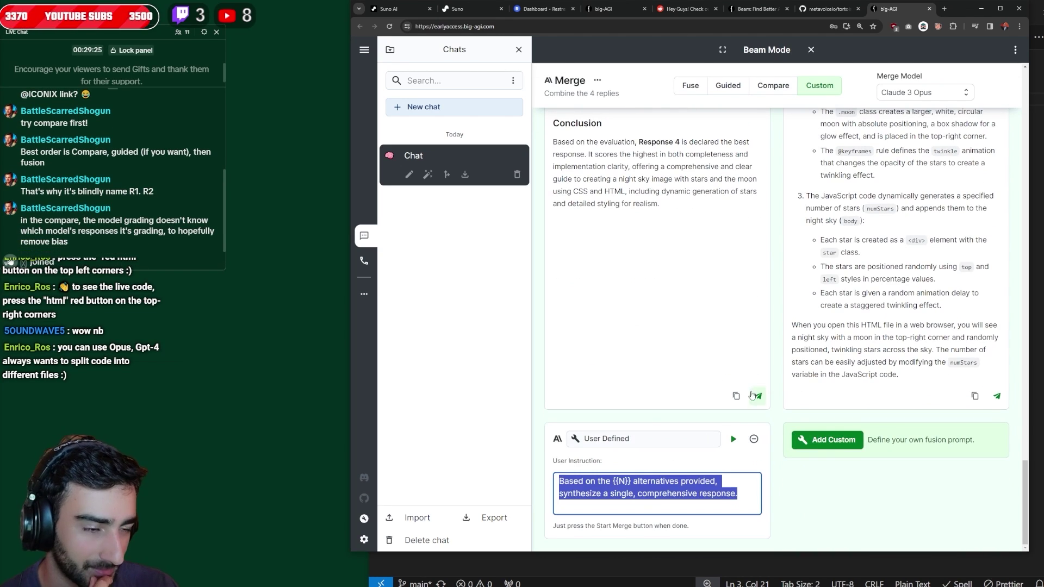
scroll(711, 426, "up", 5)
scroll(701, 437, "up", 4)
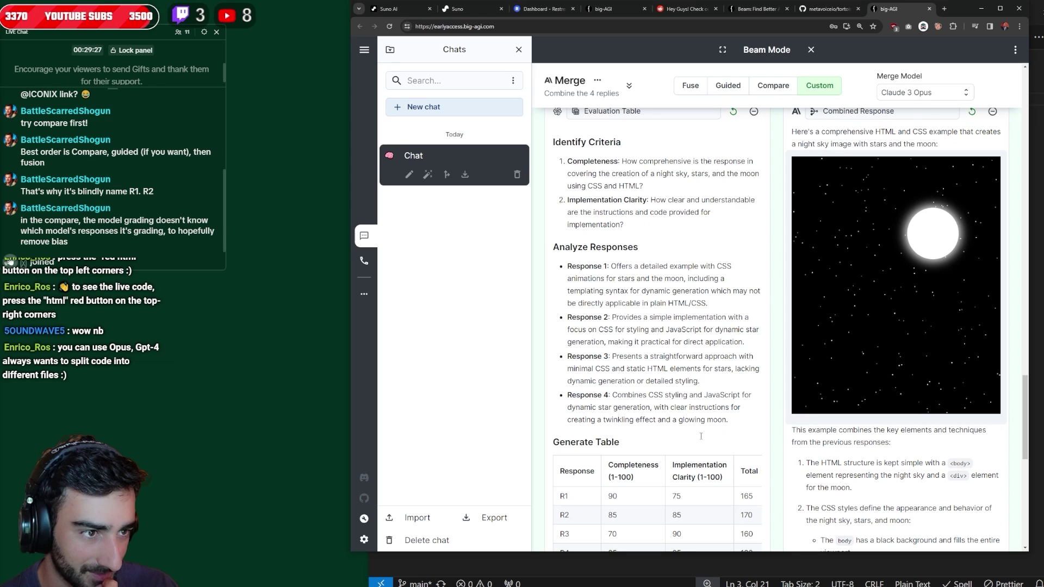
scroll(699, 442, "down", 9)
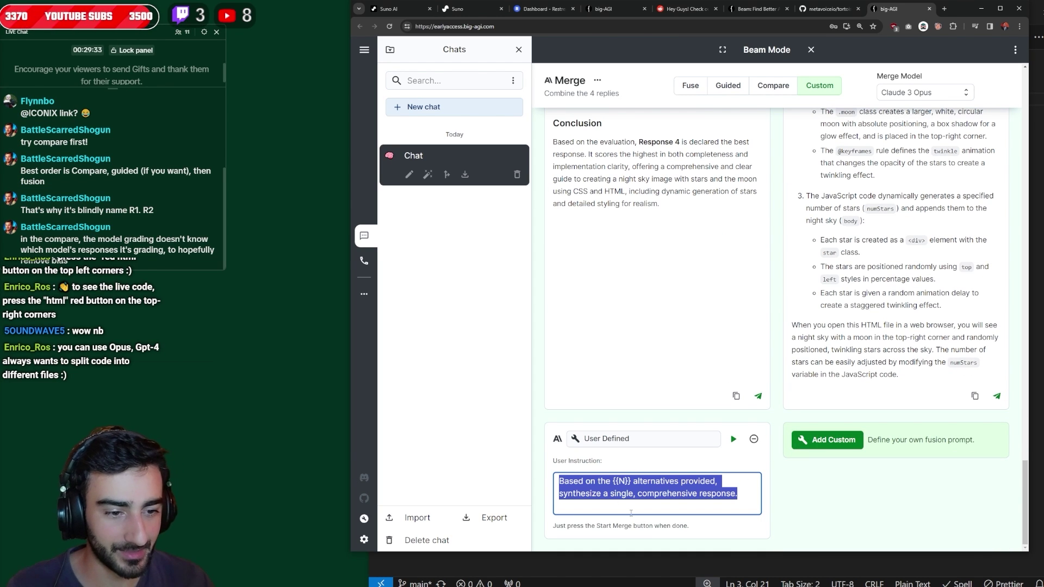
left_click(634, 493)
left_click_drag(685, 495, 787, 491)
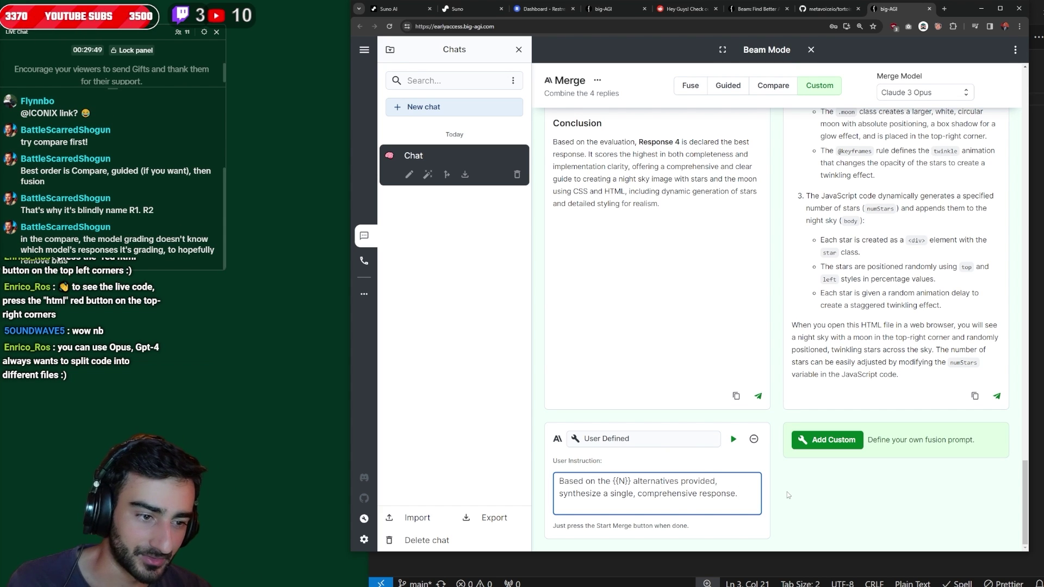
type("al")
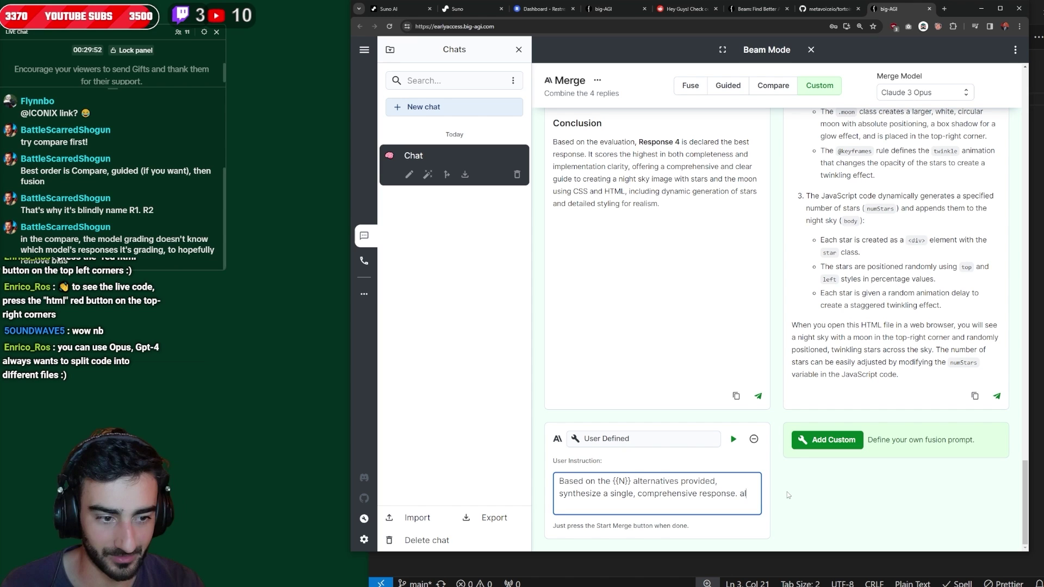
type("so make the moo")
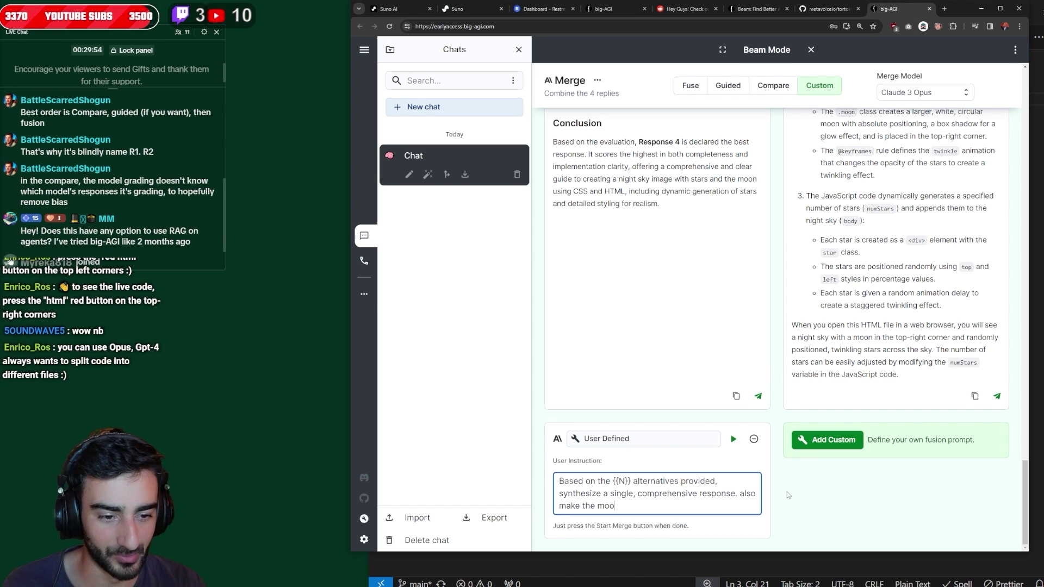
type("n big")
left_click(732, 439)
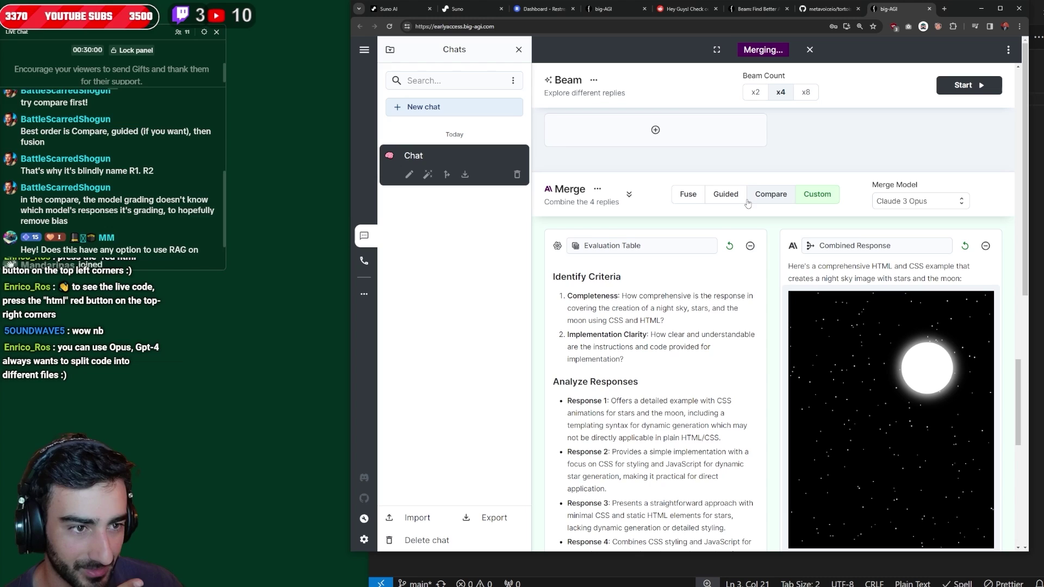
- Render the finished custom merge's HTML as a live red-moon night-sky preview
left_click(687, 198)
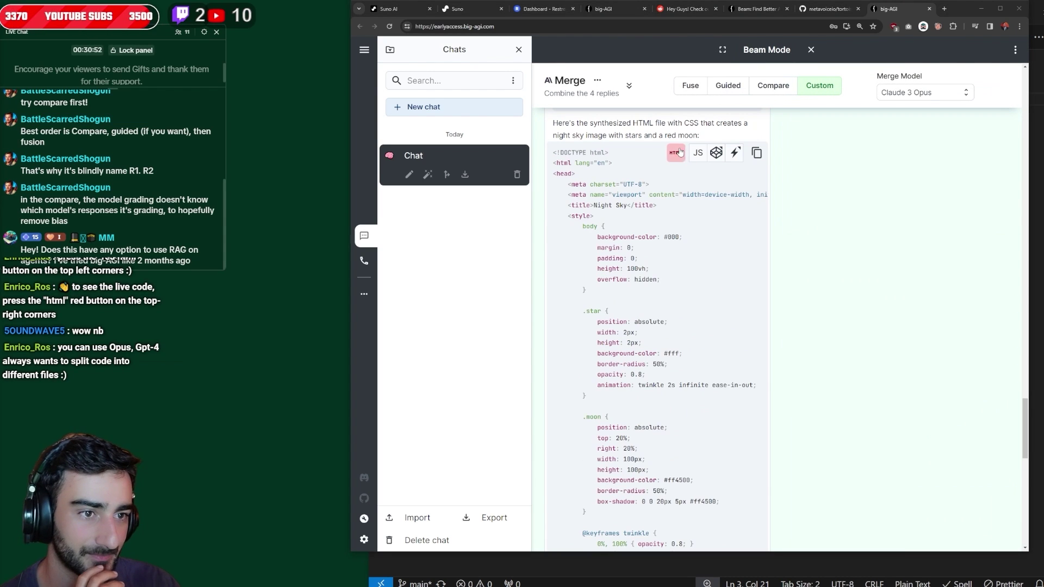
left_click(674, 158)
scroll(752, 382, "up", 5)
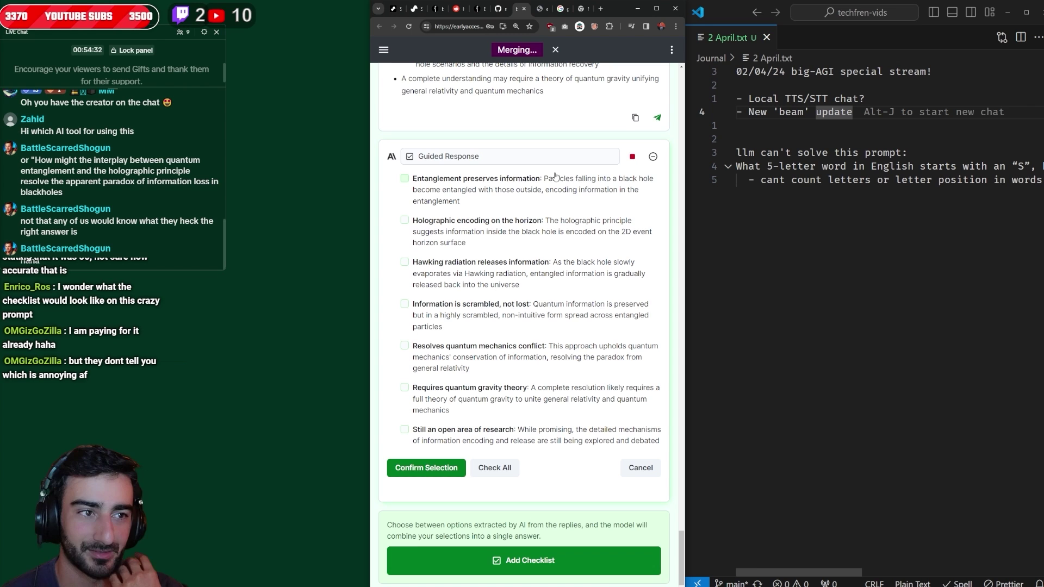
- In 2 April.txt, add beam bullets: better LLM results, best branching/merging UI, best open source web UI
left_click(892, 125)
key("I")
key("Return")
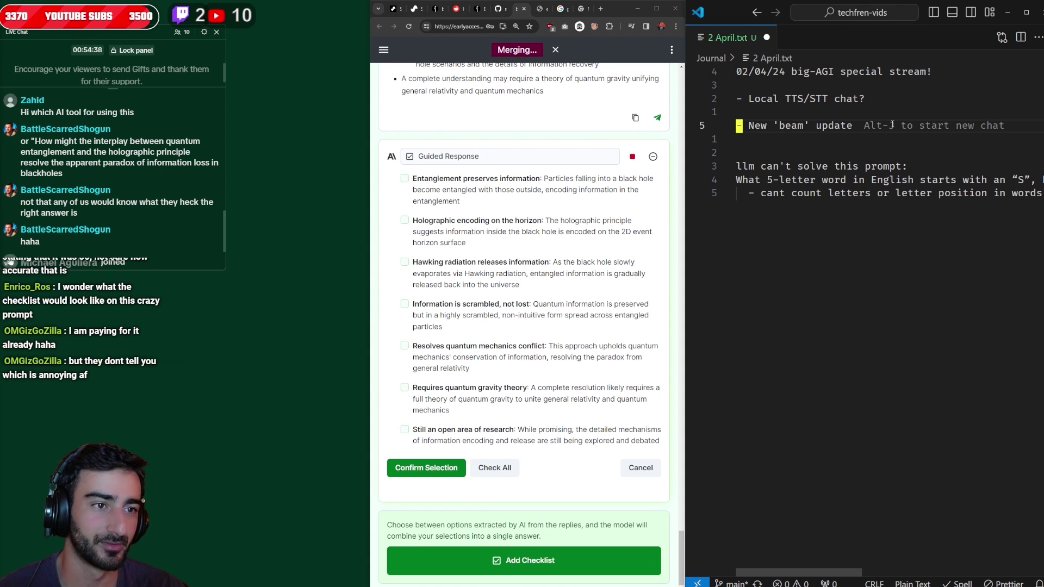
type("o  - a way to")
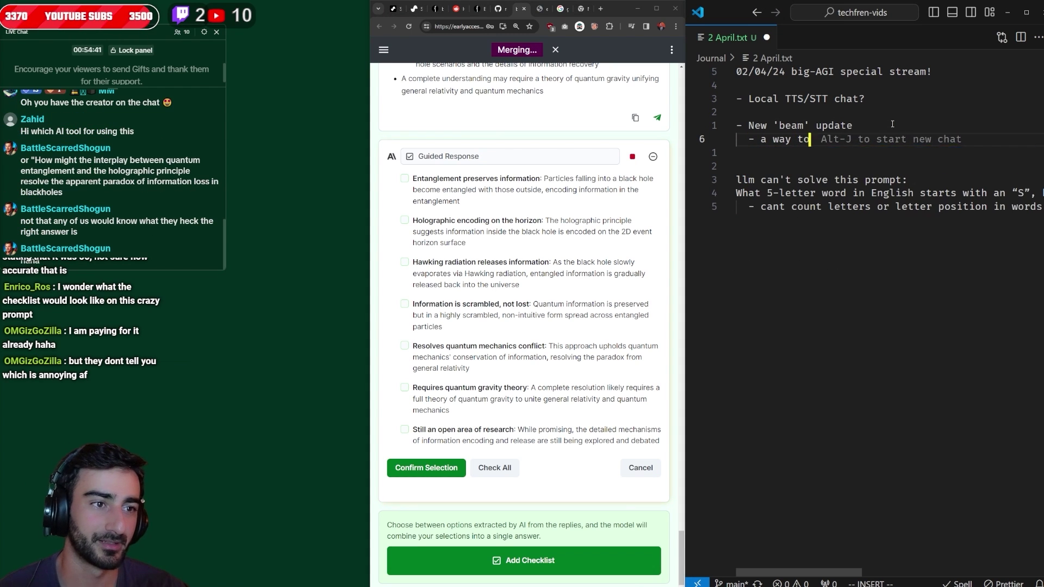
type(" get better result")
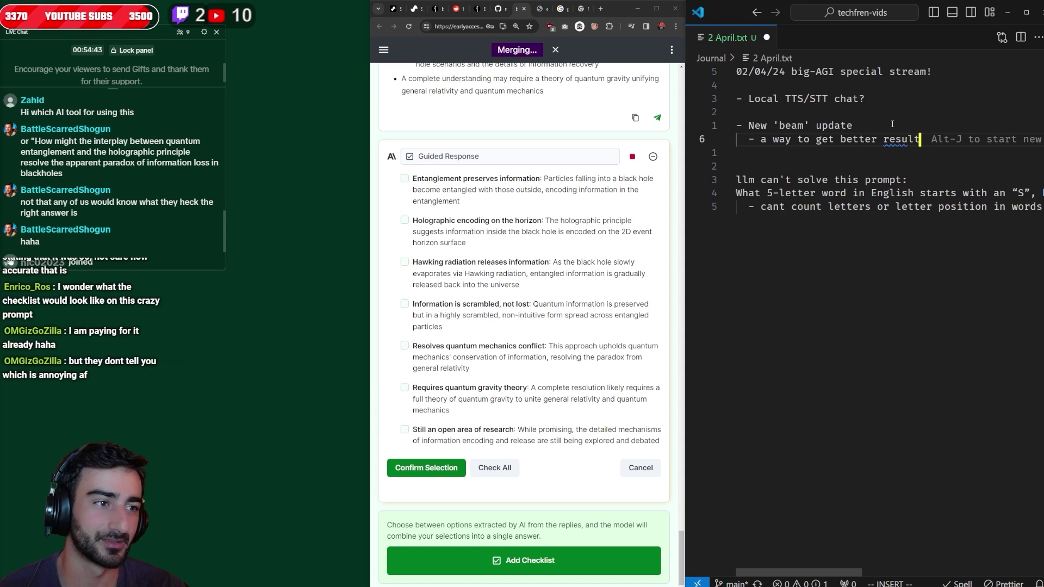
type("s from L")
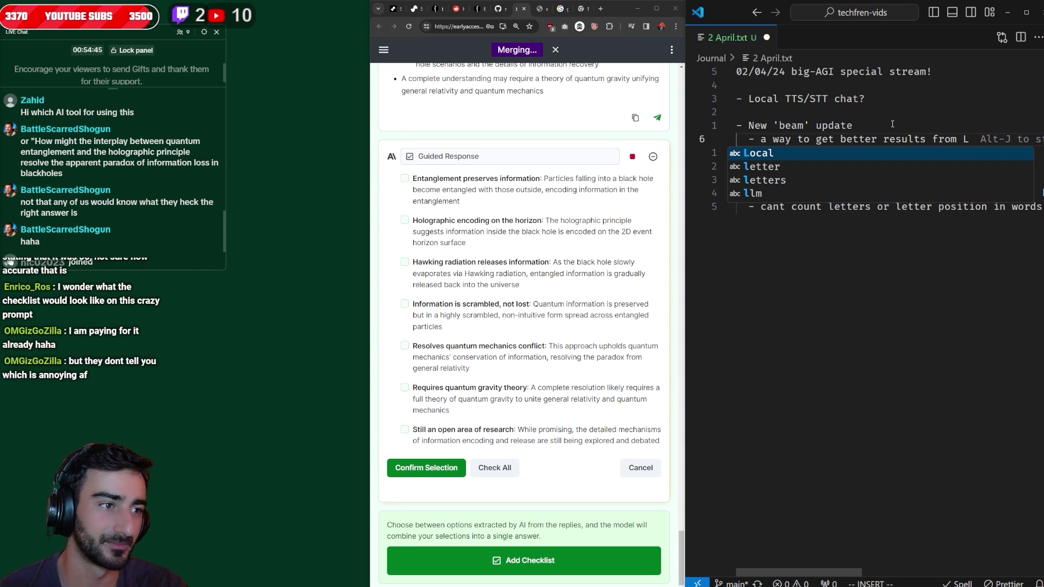
type("LM")
type("s")
key("Return")
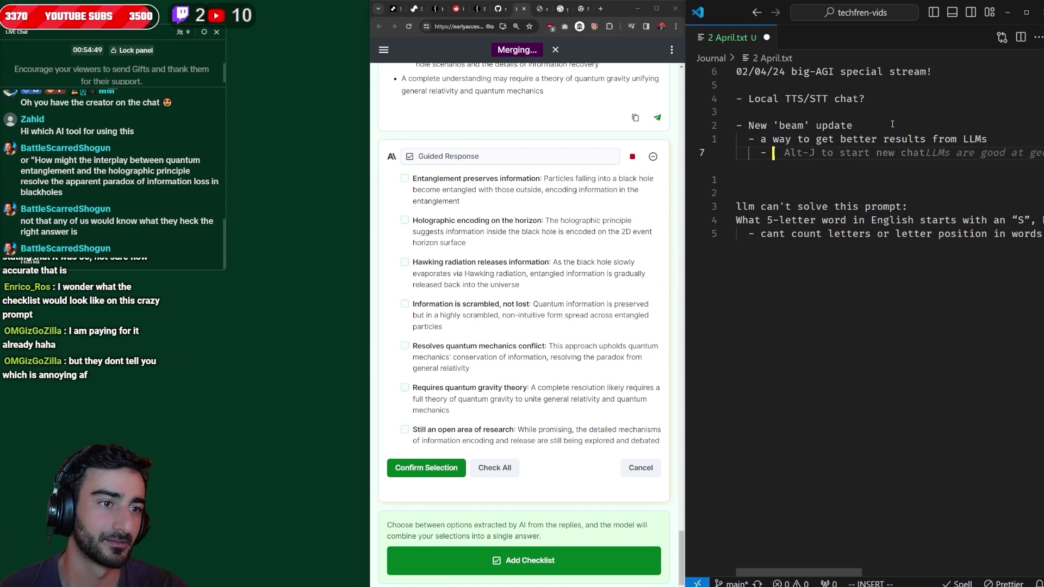
type("- awesion")
key("BackSpace")
key("BackSpace")
key("BackSpace")
type("ome UUI")
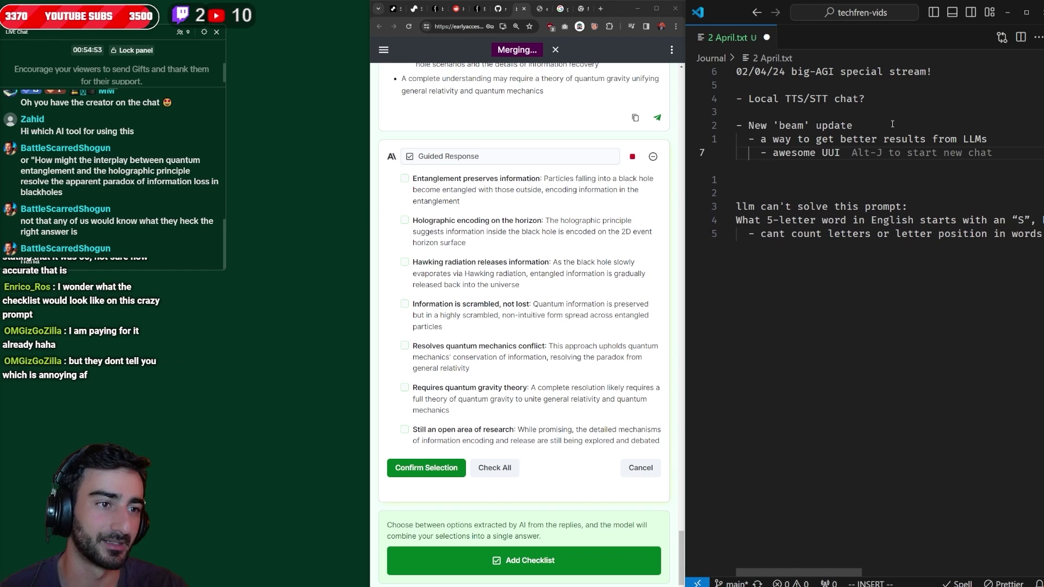
type("best ")
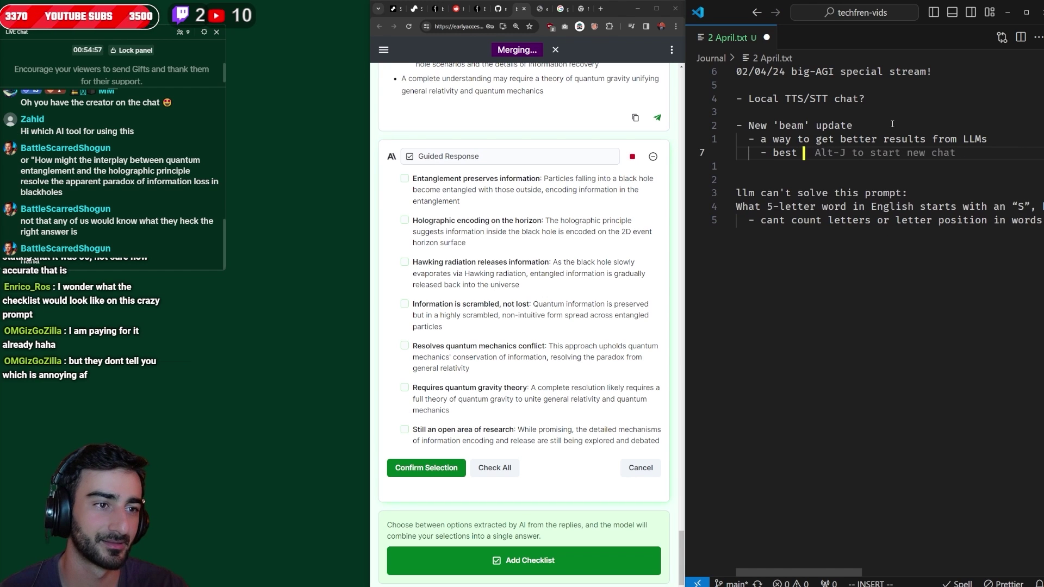
type("branching/mer")
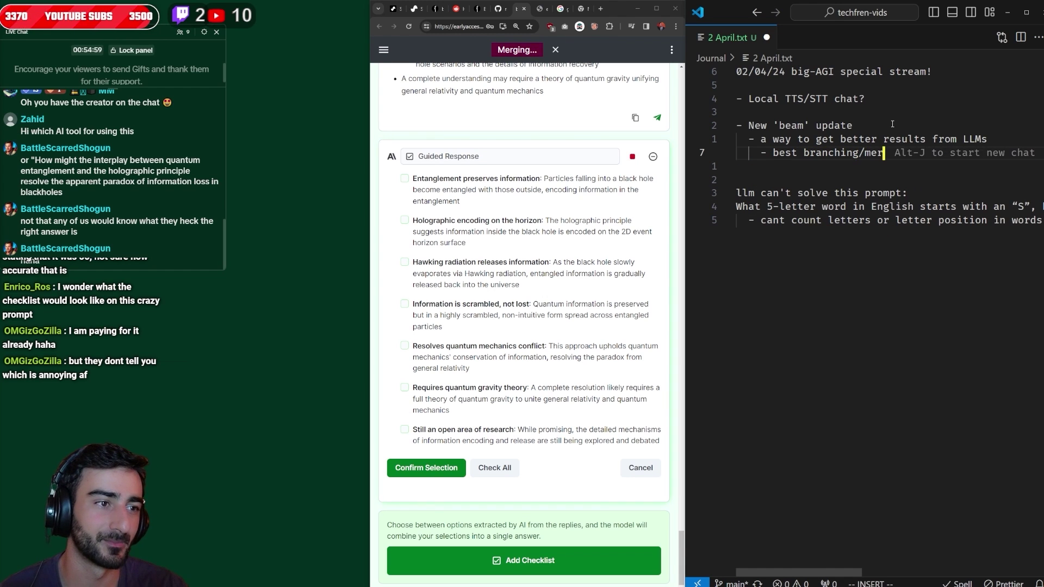
type("ging UI i've seen")
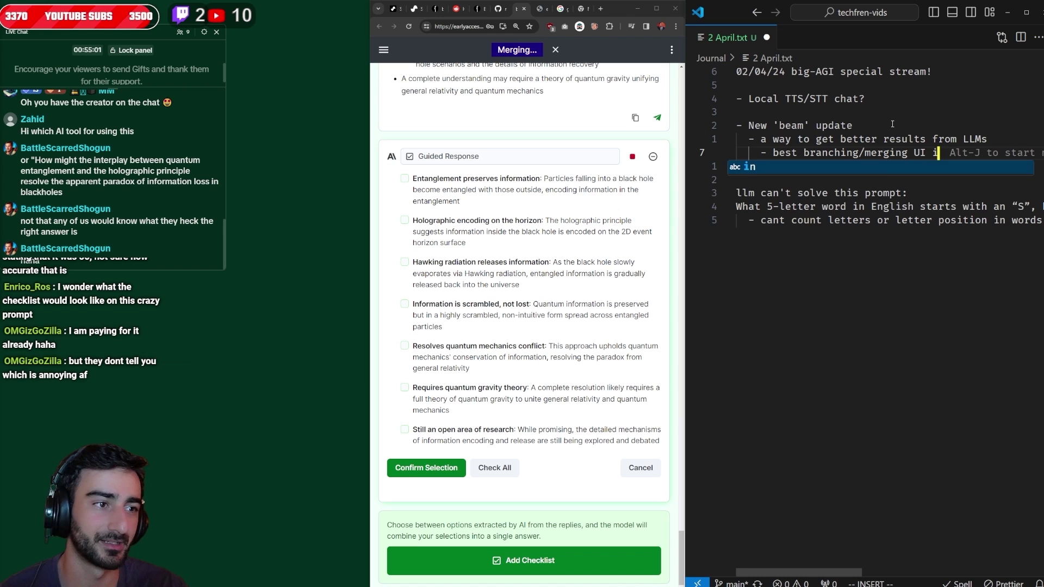
key("Return")
type("- best open ")
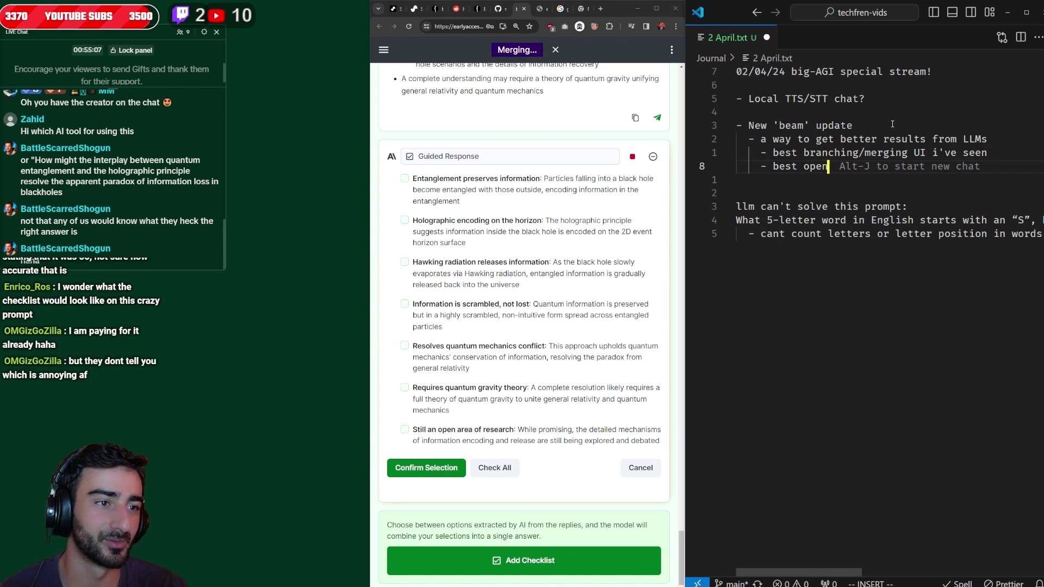
type("source web UI")
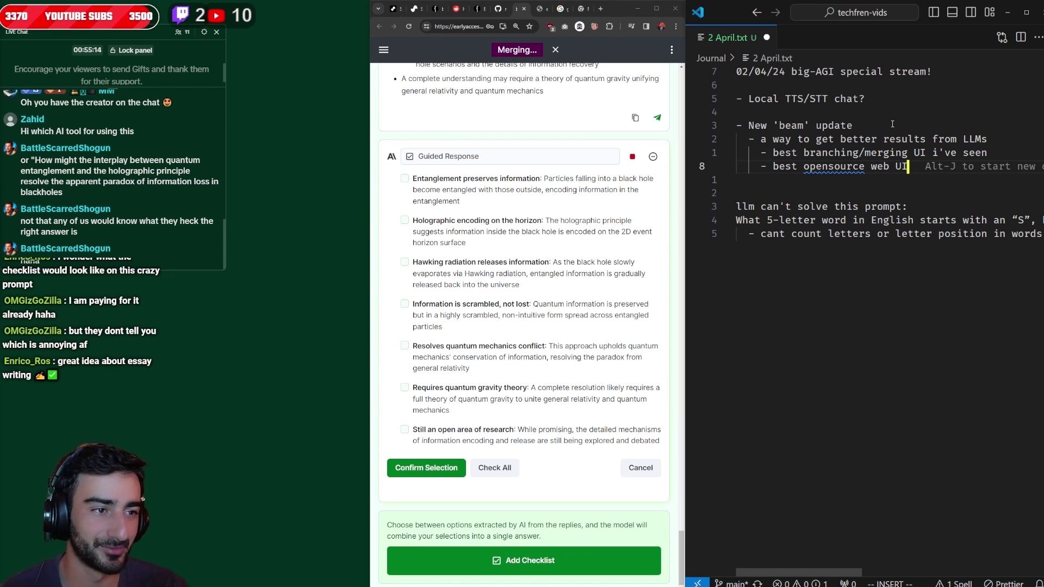
type(" ever")
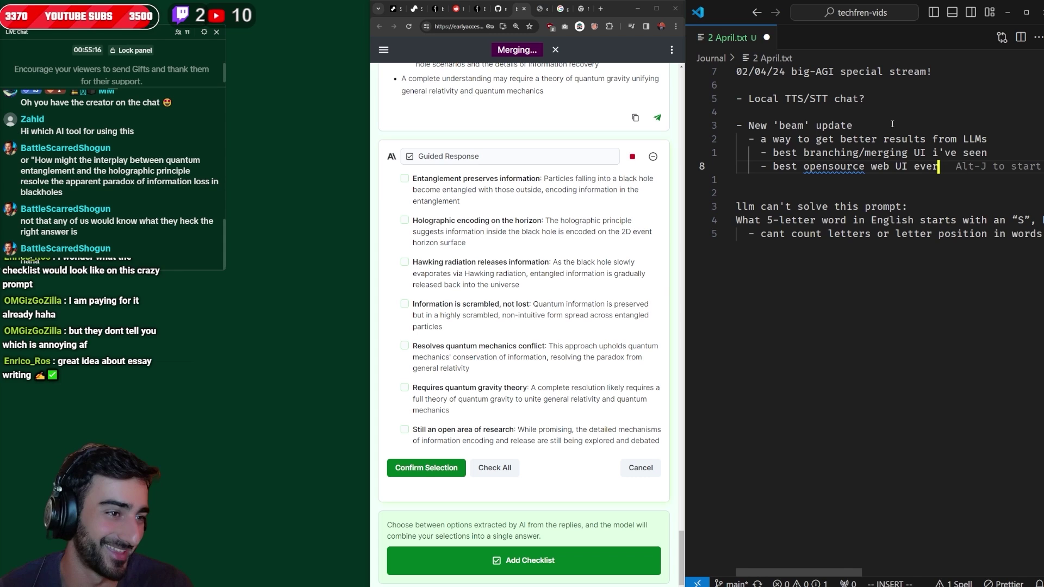
- Fix typos and list the merge modes Fusion, Guided, Compare, Custom under a '4 merge' bullet
key("Escape")
type("Fsi")
key("Escape")
type("l")
type("LLM")
key("Escape")
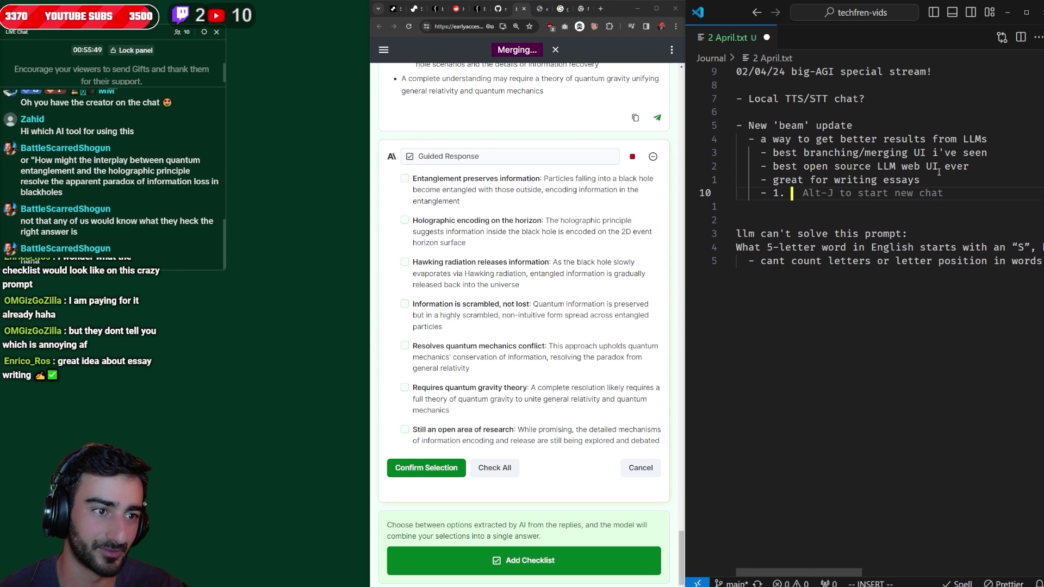
type("F")
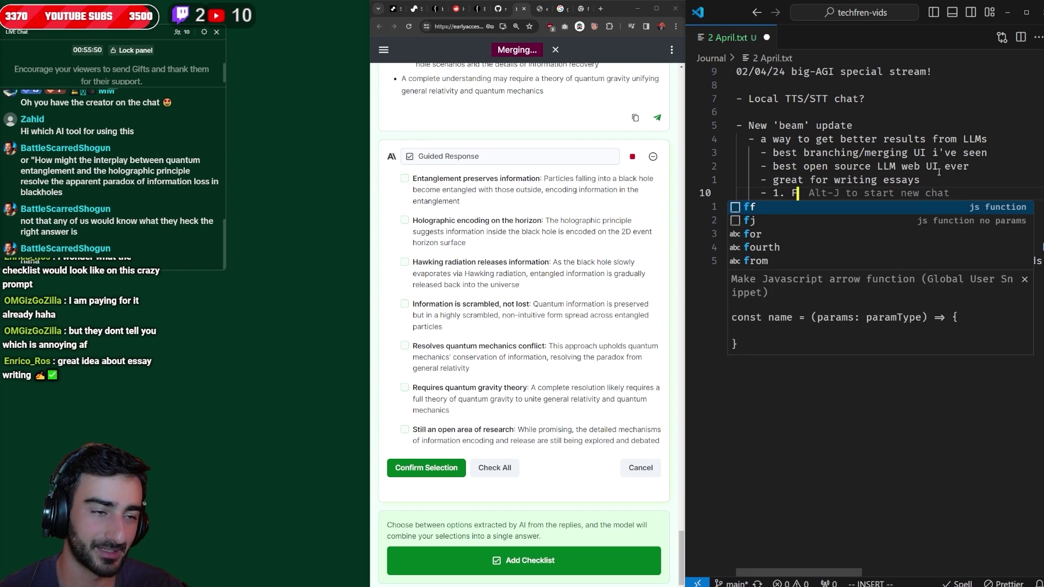
type("usion 2. Guided 3.Compag")
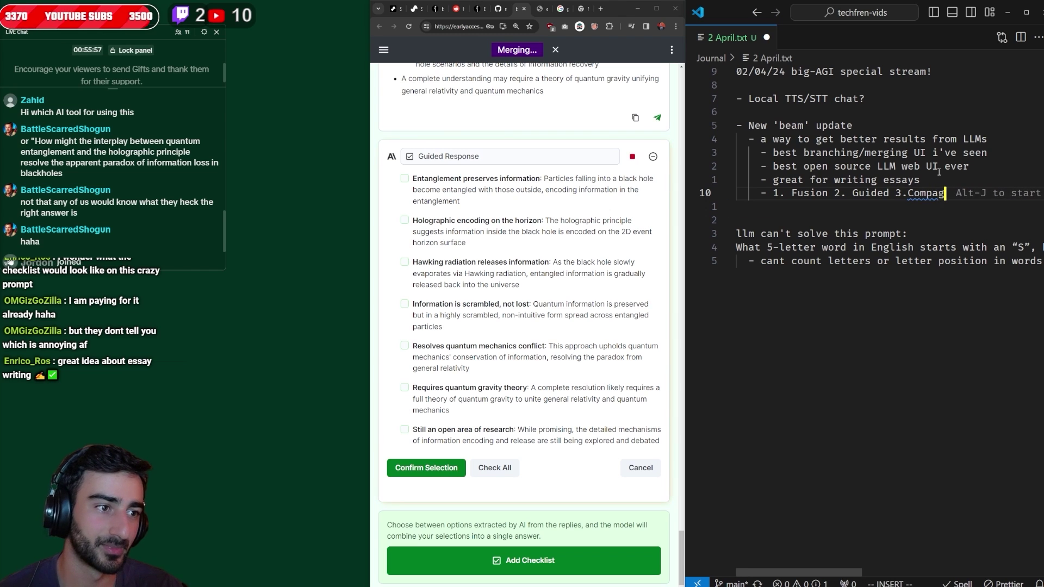
key("BackSpace")
type("re 4.Custom")
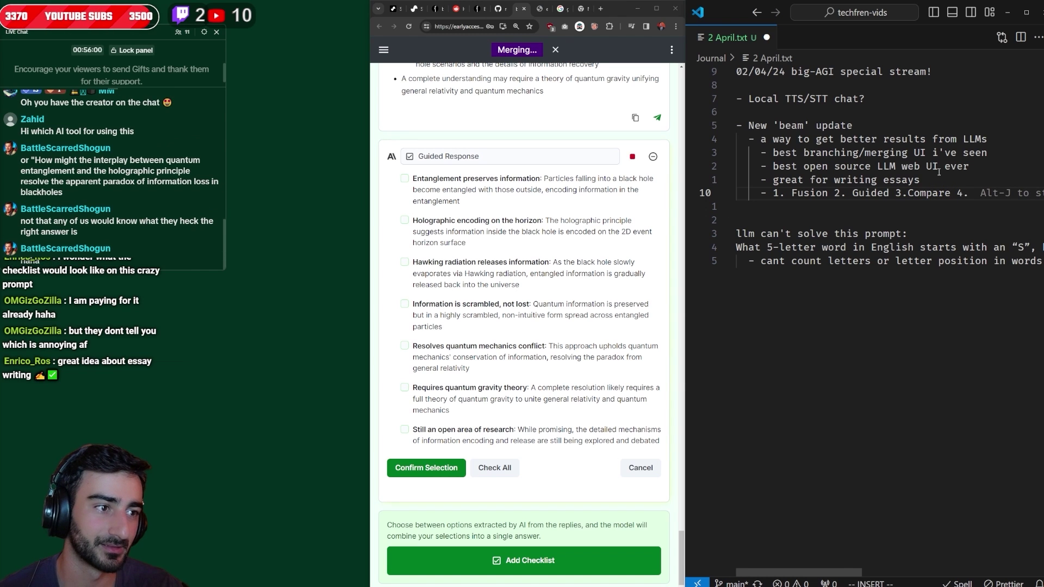
key("Escape")
key("shift+o")
type("- 4 ")
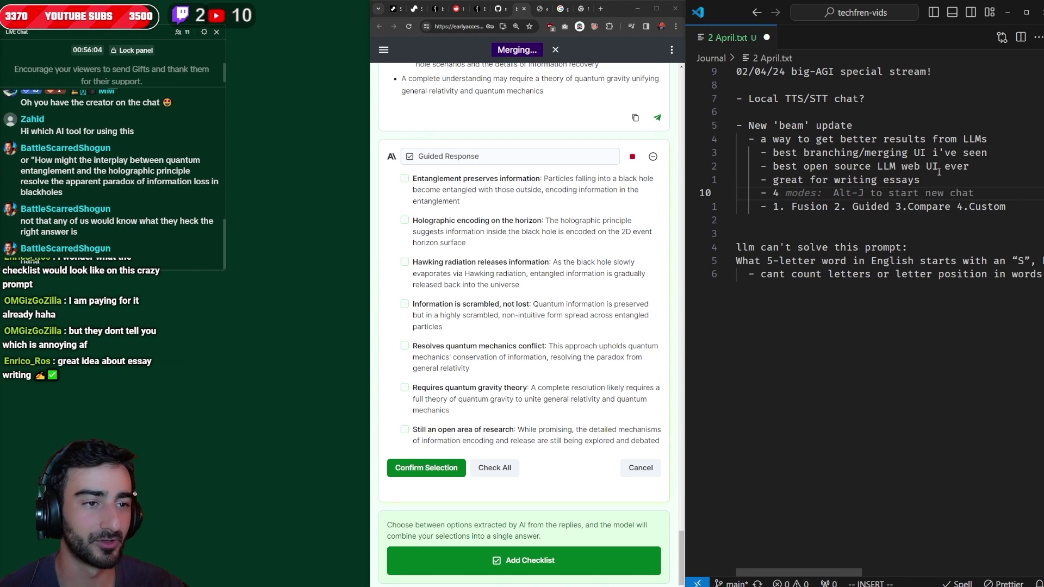
type("merge strate")
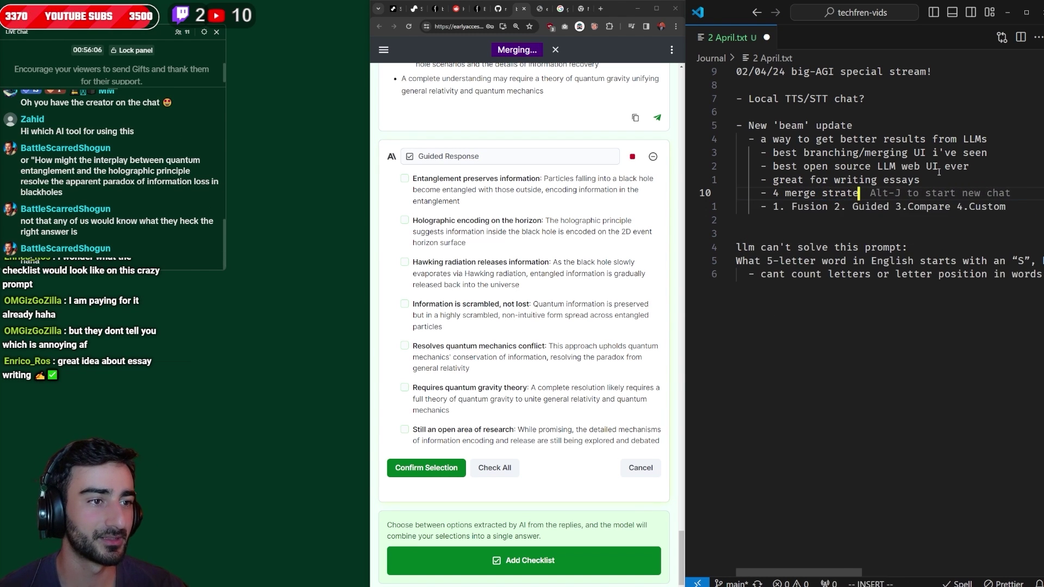